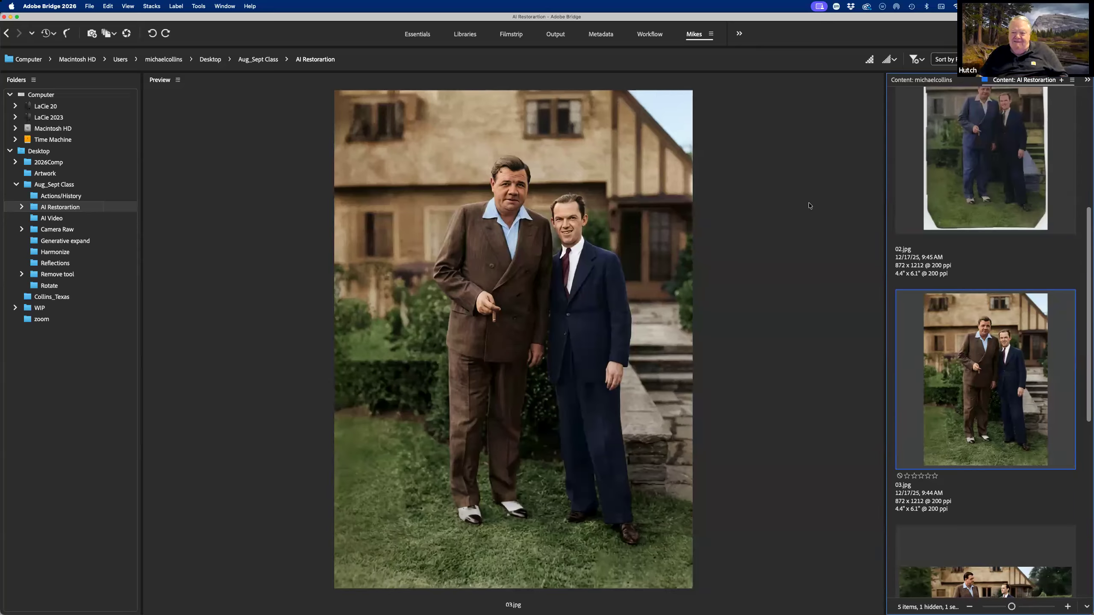
Step: Look into the Flower subfolder of AI Restorartion, and return to the AI Restorartion folder
left_click(22, 207)
left_click(49, 218)
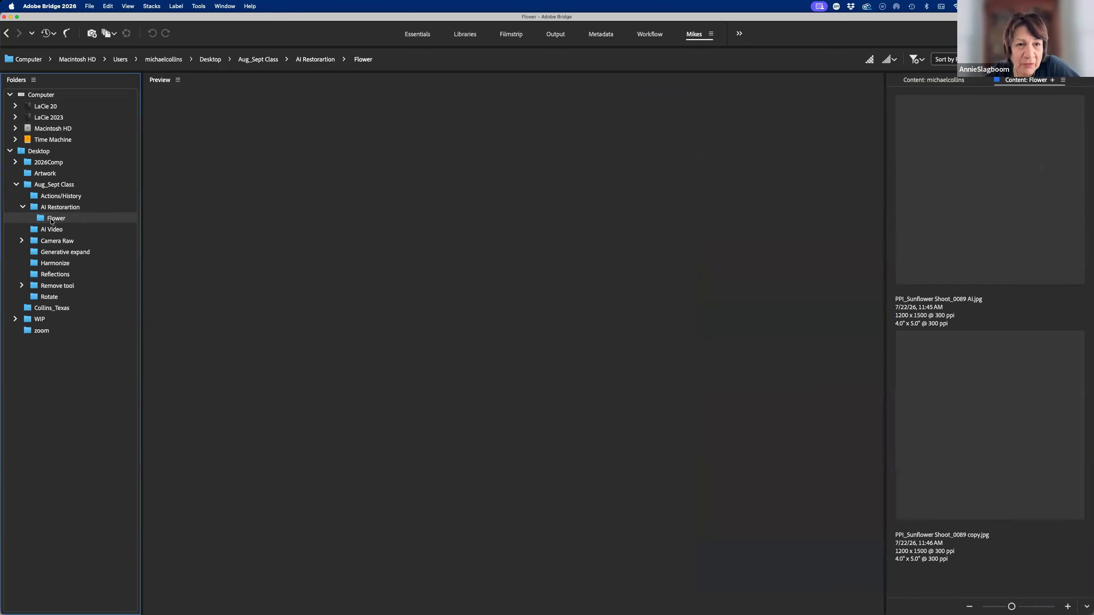
left_click(33, 209)
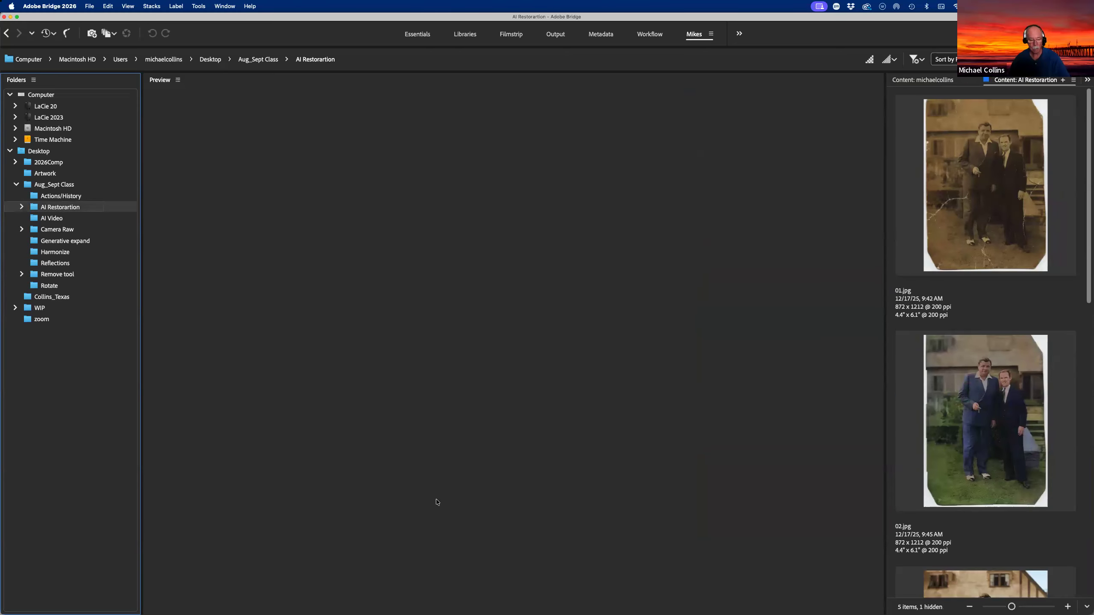
Step: Switch to Photoshop, check the generative AI credit balance through Creative Cloud and the Adobe account page, and close both windows
key("super+Tab")
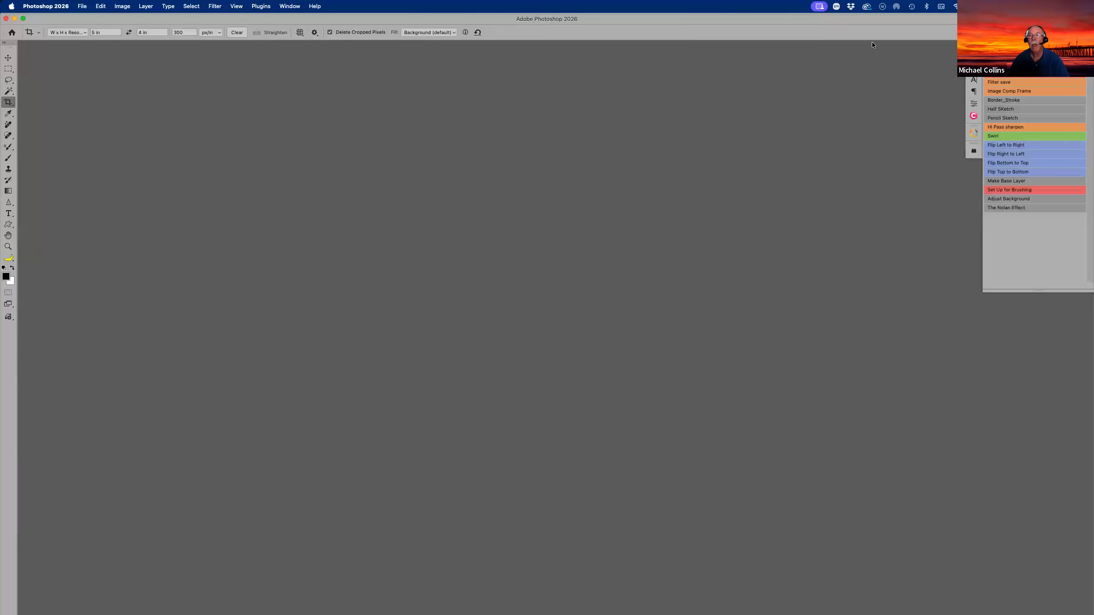
left_click(866, 7)
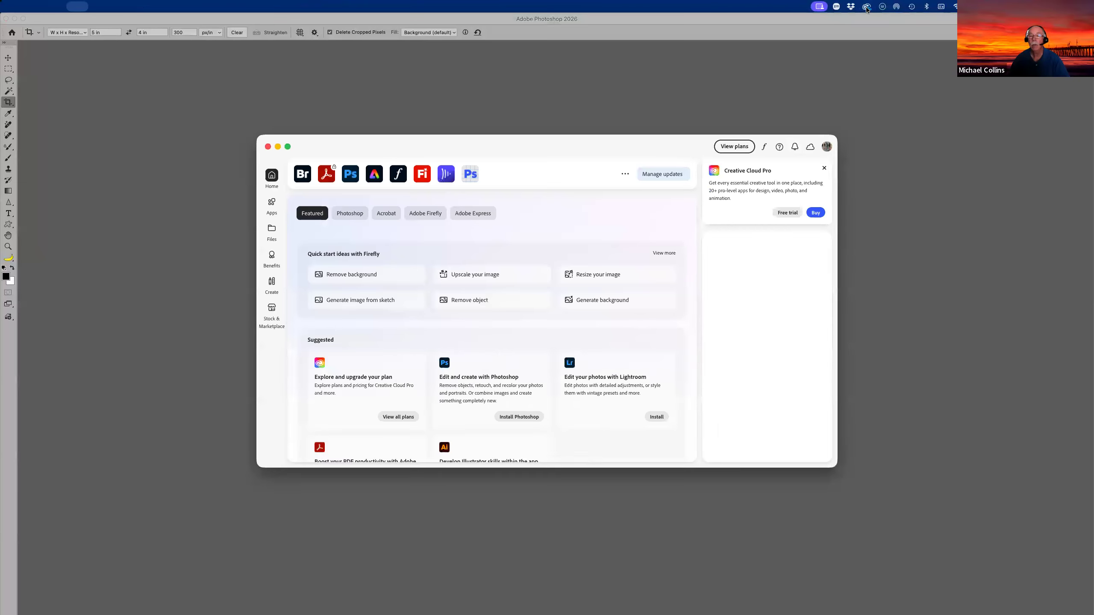
left_click(828, 147)
left_click(767, 202)
left_click(892, 49)
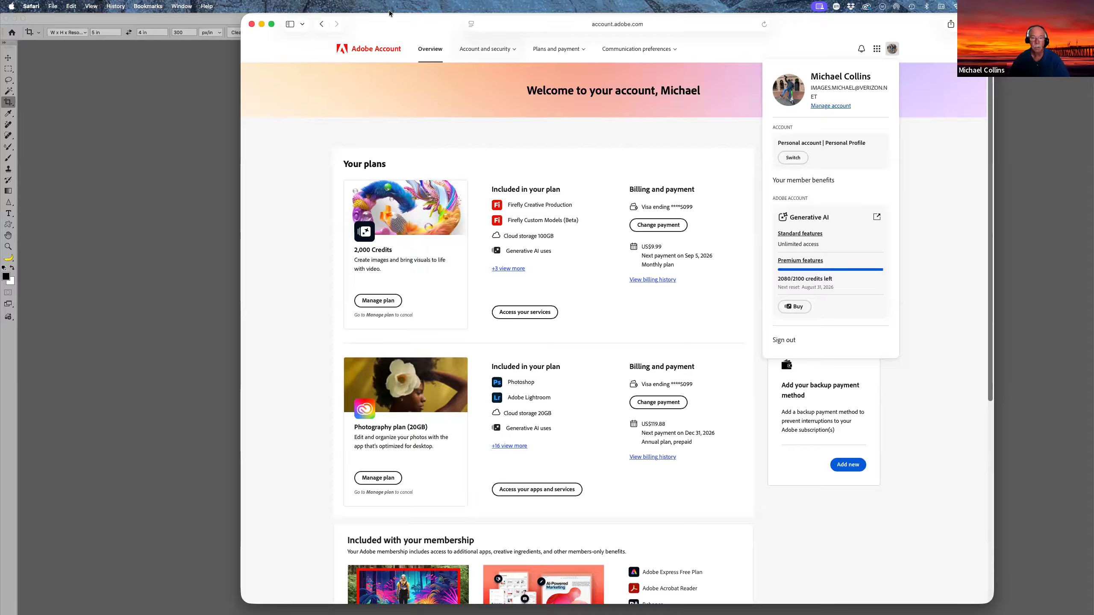
left_click(253, 24)
left_click(268, 147)
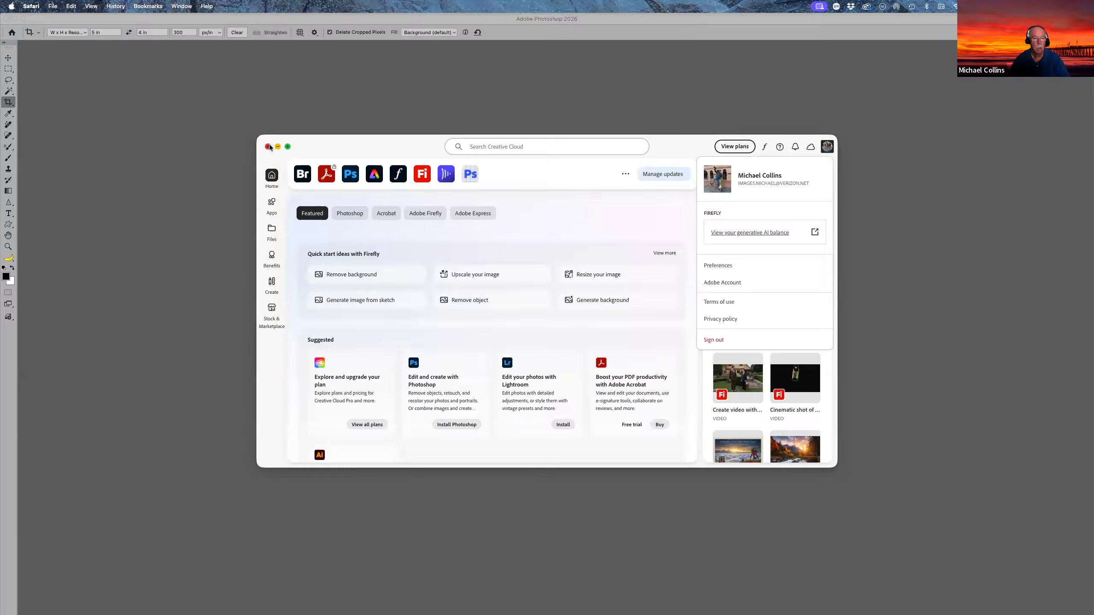
Step: Open 2026 Project_0005v.jpg from Bridge's AI Video folder in Photoshop, and leave the crop for the Zoom tool without expanding the image
key("super+Tab")
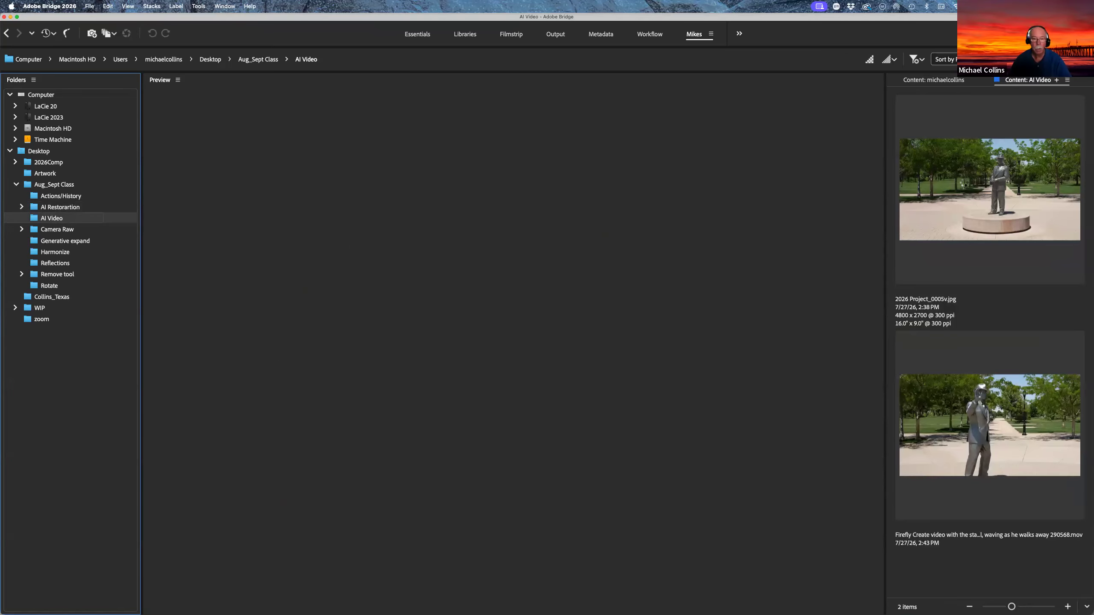
key("super+Tab")
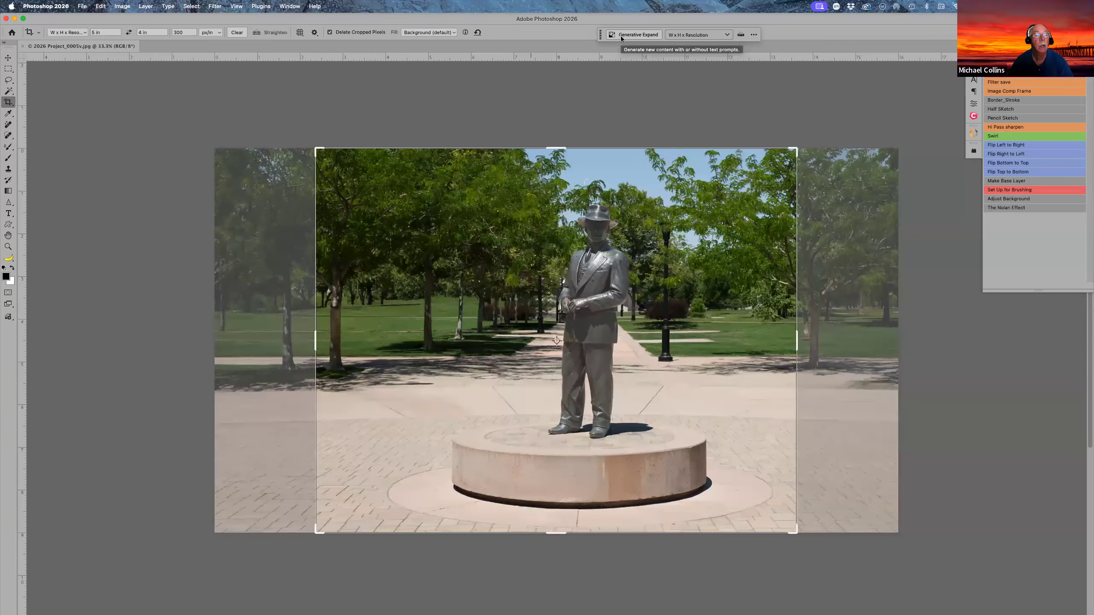
left_click(643, 37)
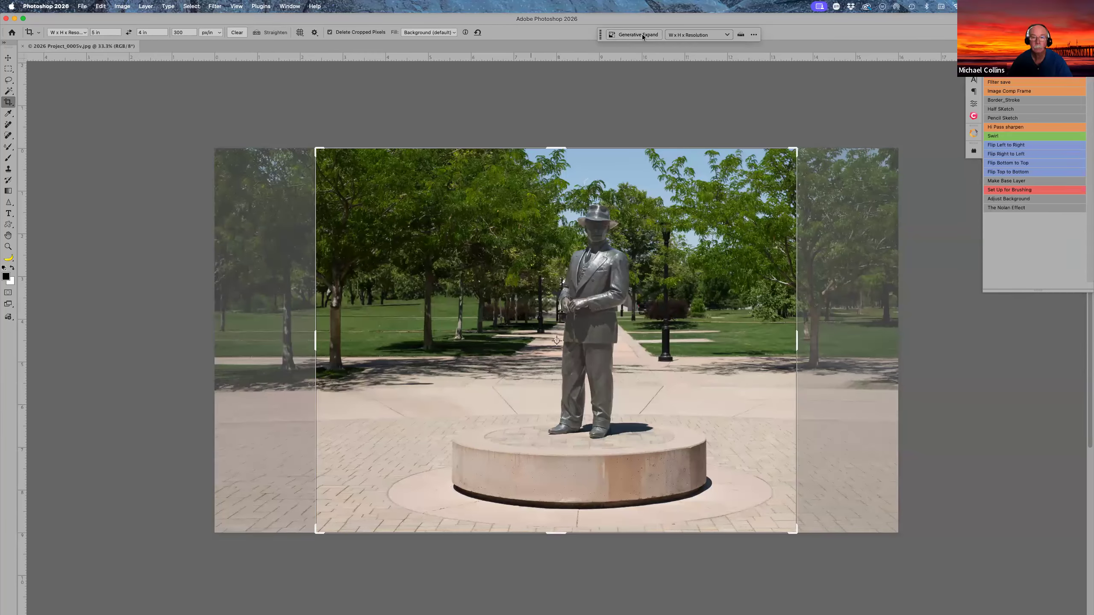
left_click(781, 34)
key("z")
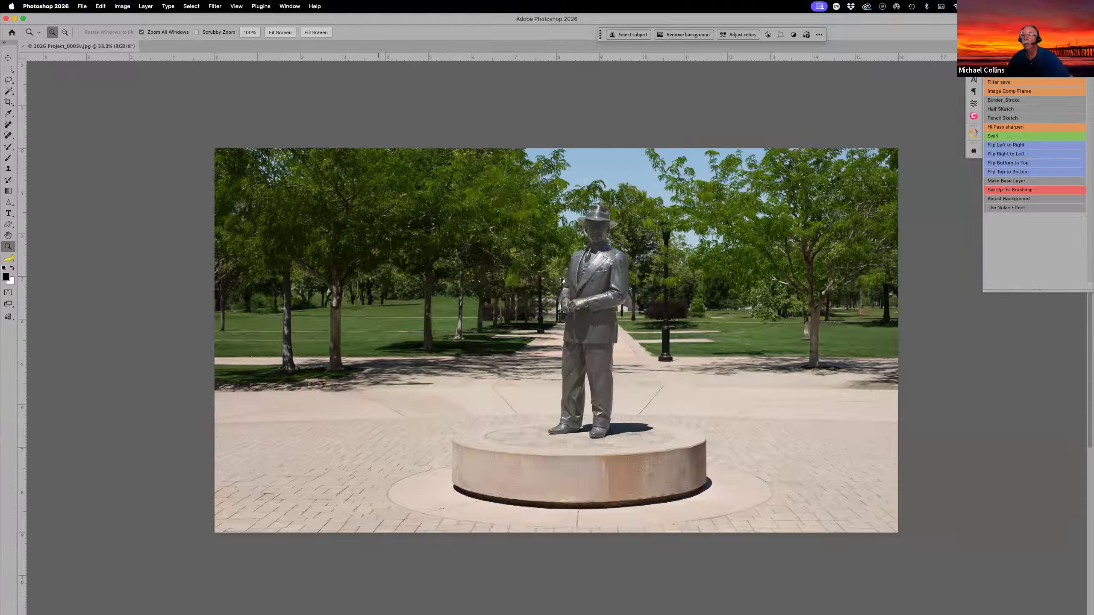
Step: Review the generative credits usage and the plan's monthly credits from within Photoshop, and close the overview
left_click(315, 6)
left_click(345, 73)
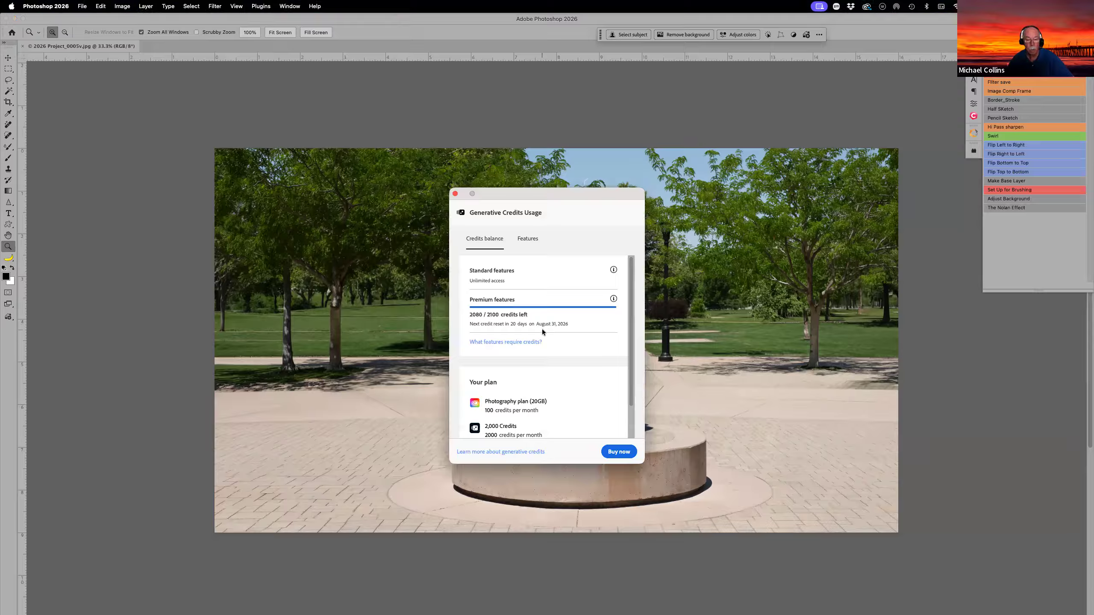
scroll(541, 340, "down", 2)
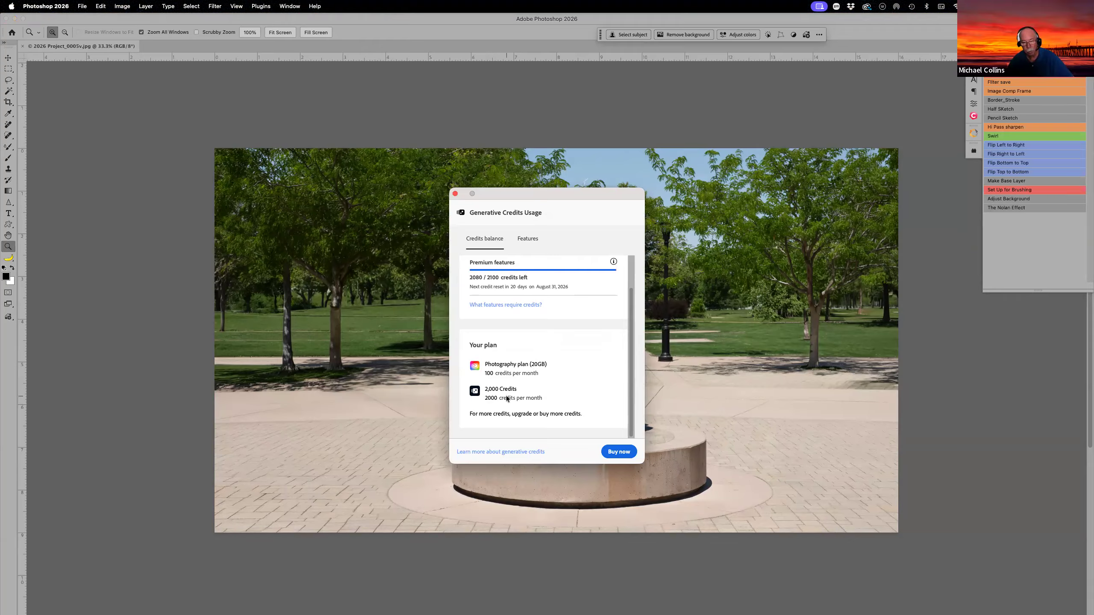
left_click(454, 194)
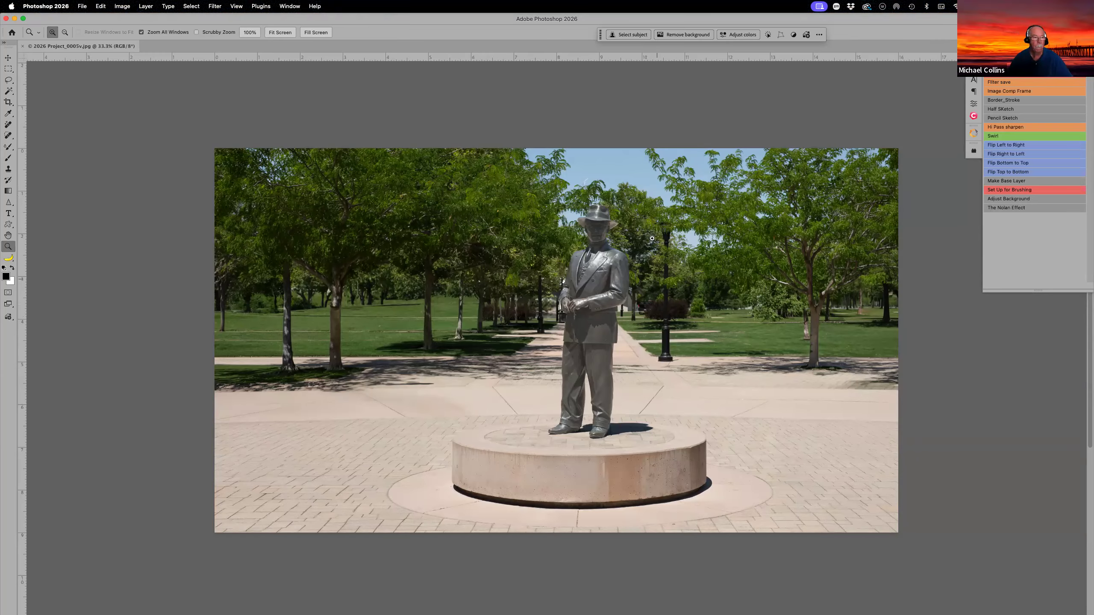
Step: Switch to Bridge and open 2026 Project_0005.NEF from the 2026 Project folder under LaCie 20, _Photos, 2026, in Photoshop
key("super+Tab")
left_click(23, 117)
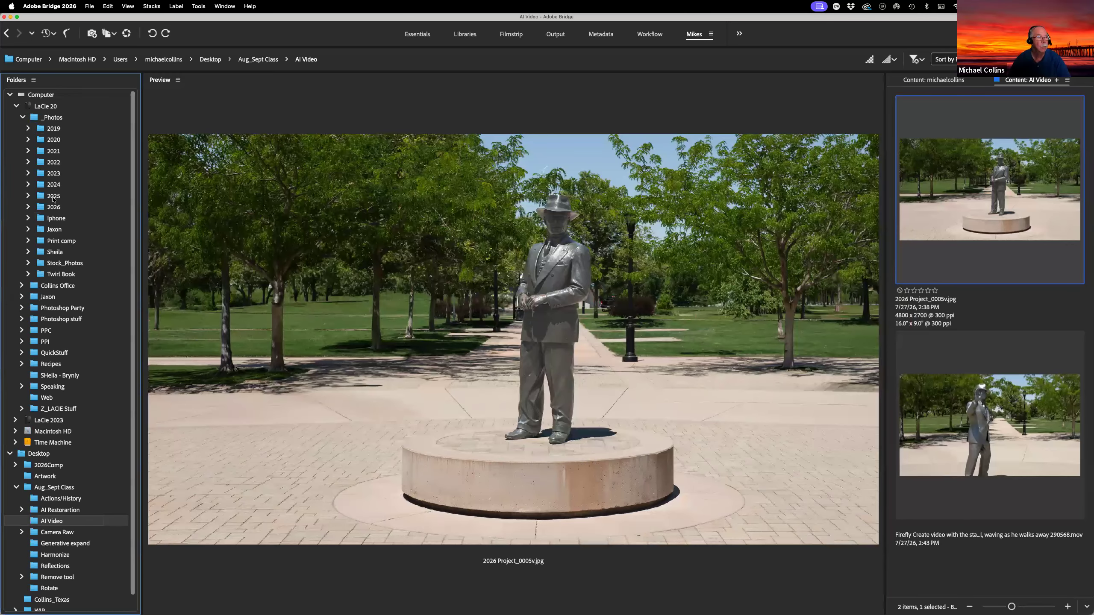
left_click(52, 208)
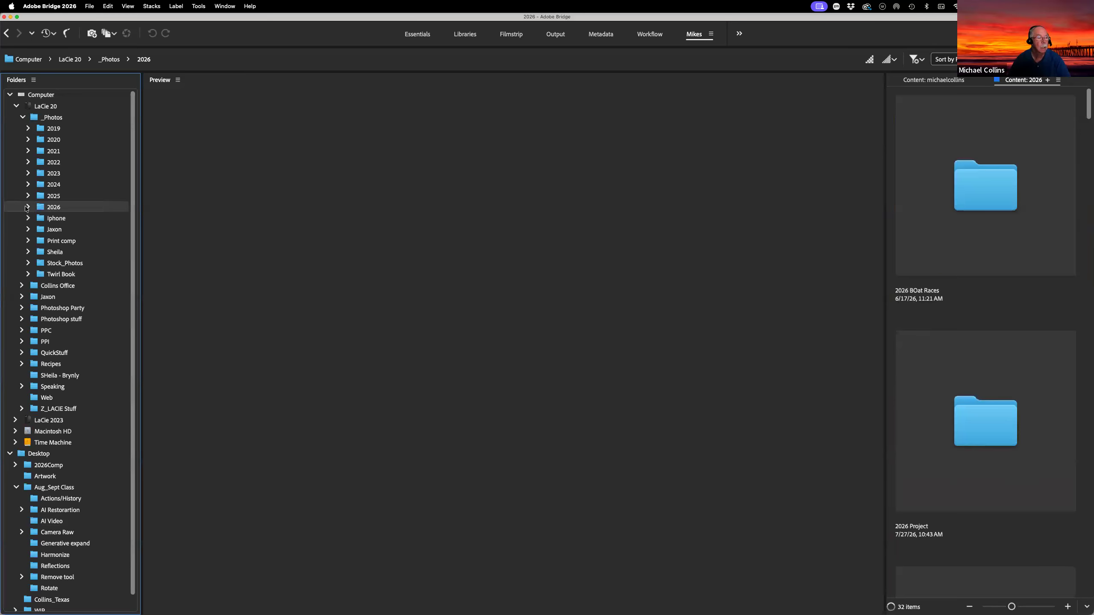
left_click(29, 207)
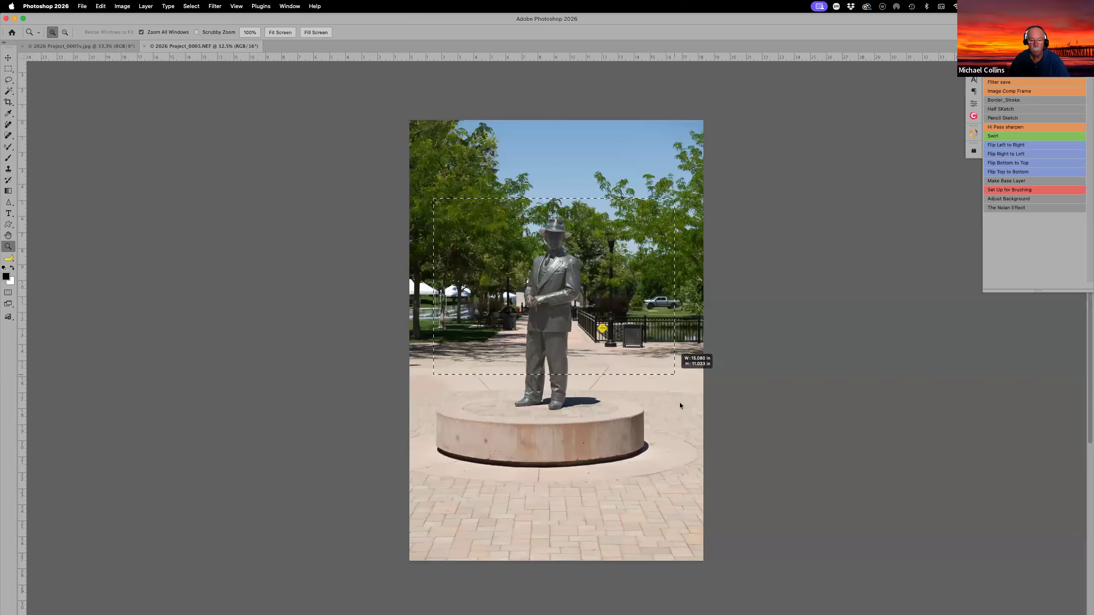
Step: Compare the original 2026 Project_0005.NEF with the retouched 2026 Project_0005v.jpg, close up around the statue and in full view
left_click_drag(679, 402, 728, 466)
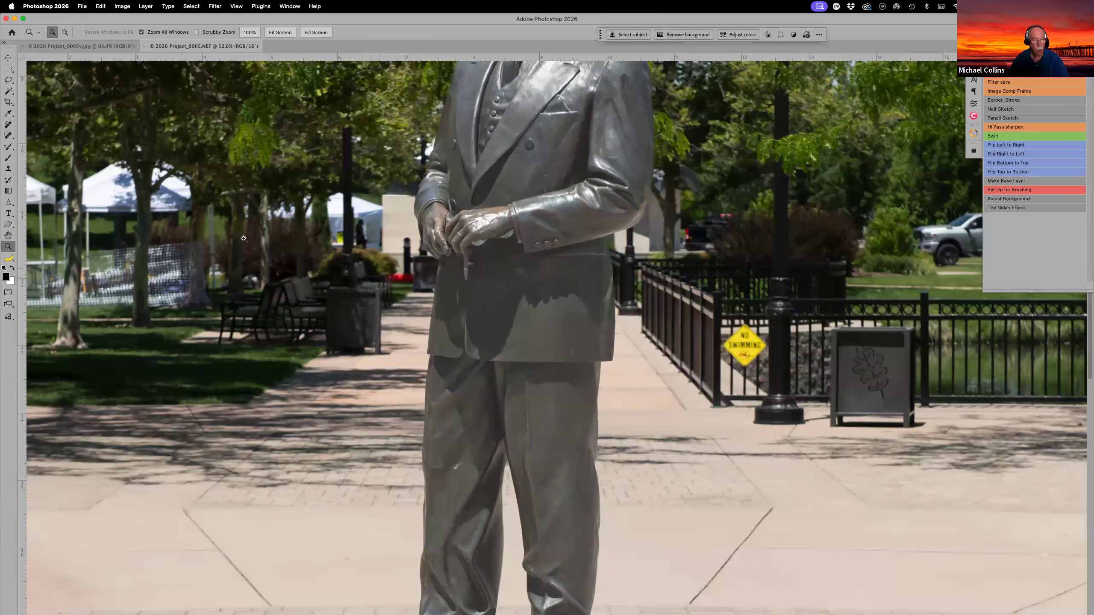
left_click(115, 46)
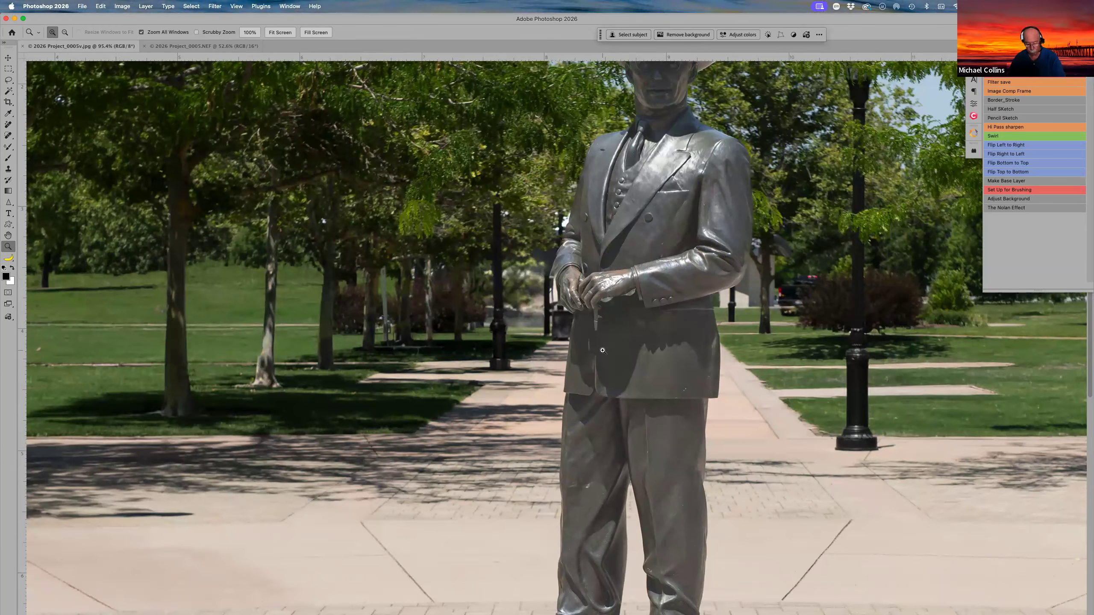
key("super+minus")
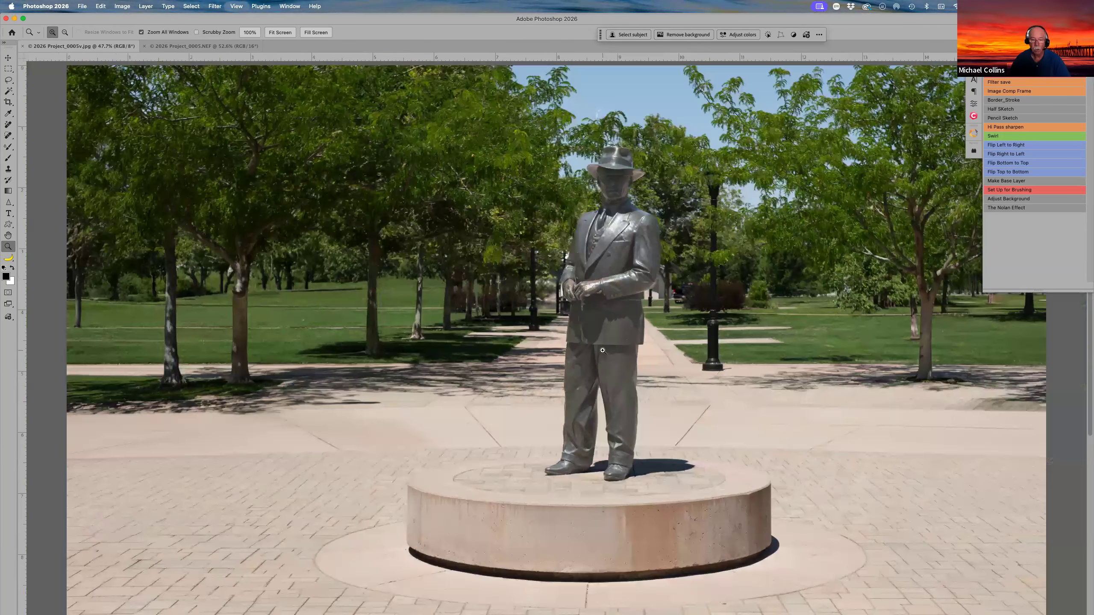
key("super+minus")
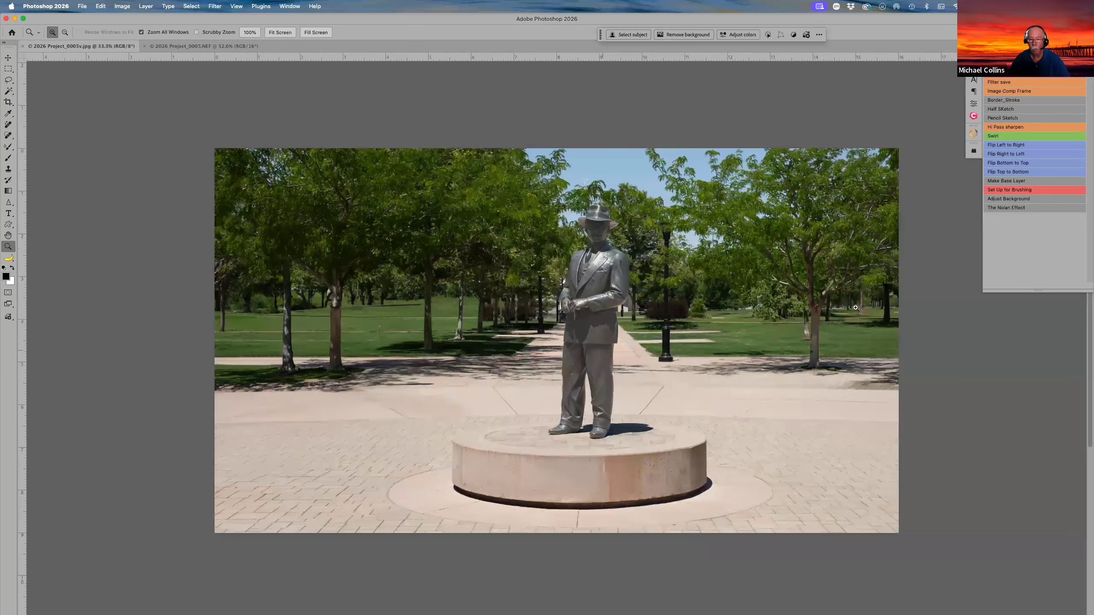
left_click(231, 45)
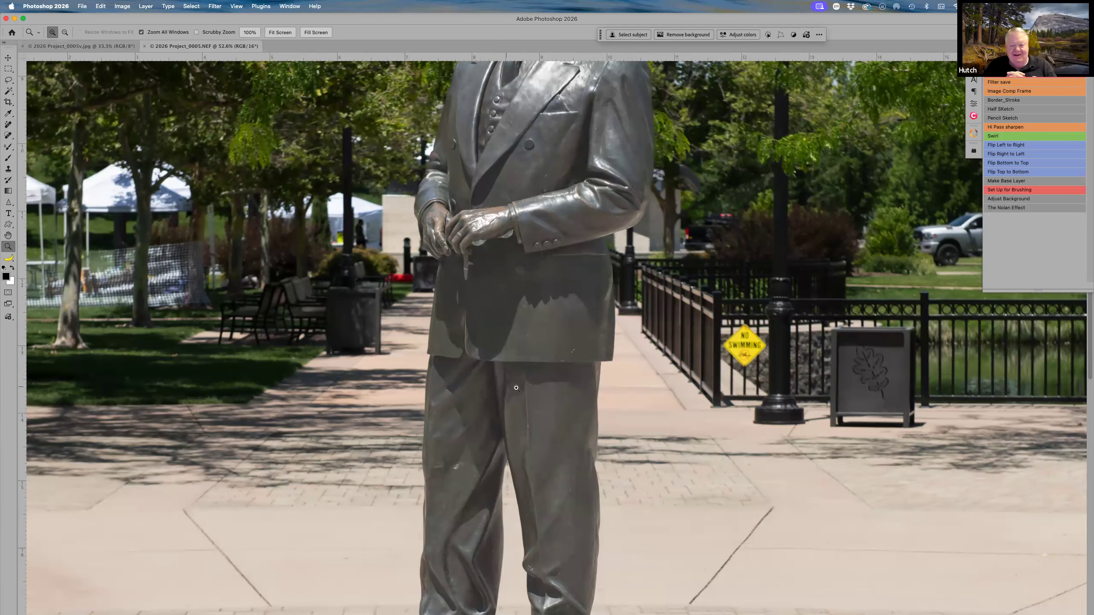
key("super+0")
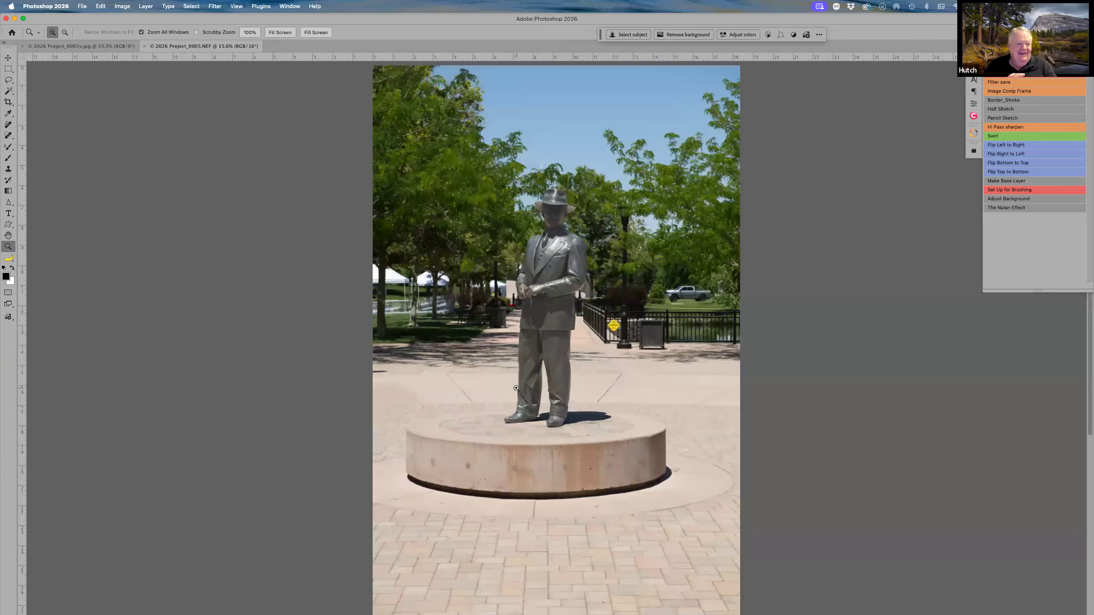
left_click(121, 44)
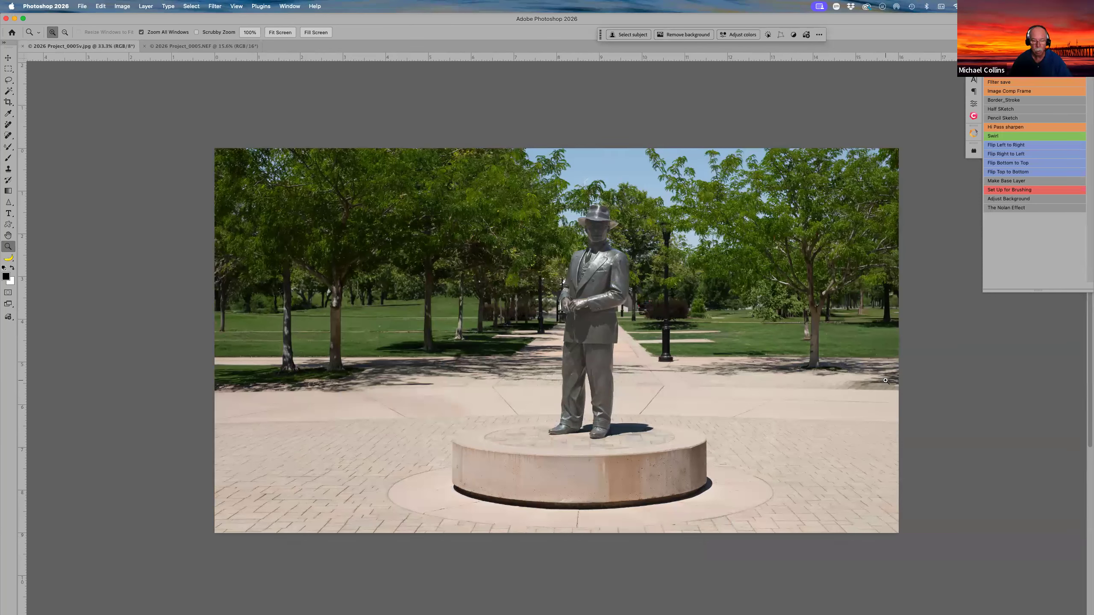
Step: Switch to Bridge, return to the AI Video folder, and play the Firefly video of the walking statue
key("super+Tab")
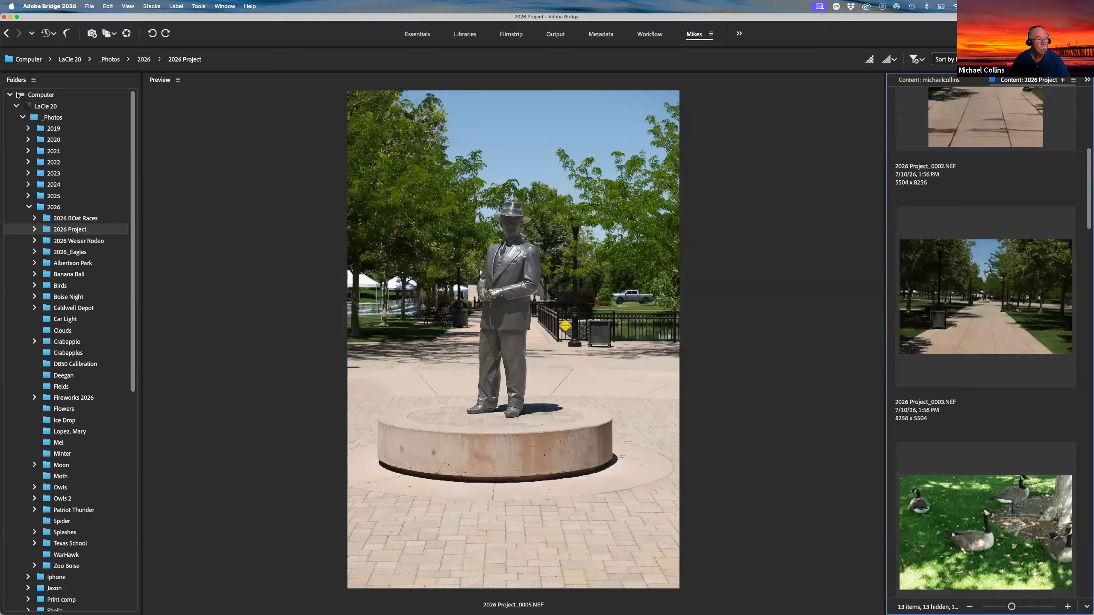
left_click(7, 34)
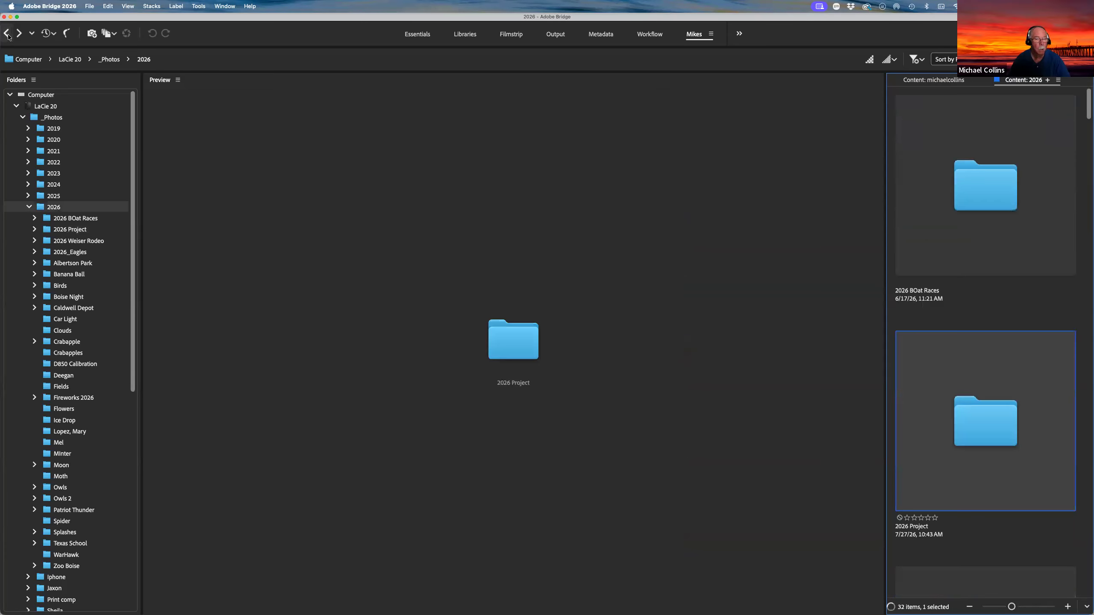
left_click(8, 34)
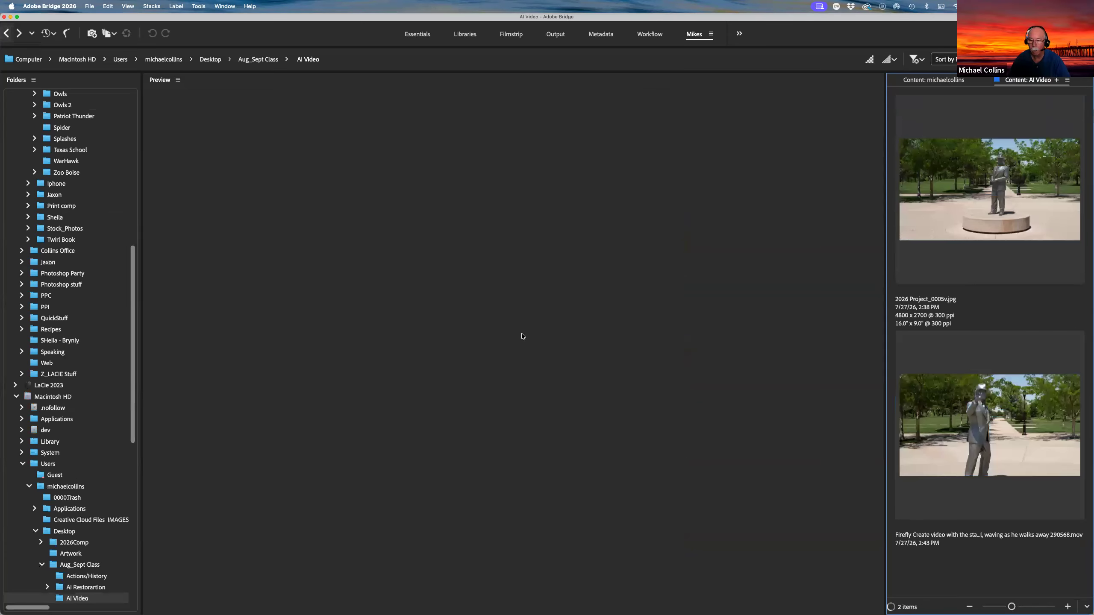
double_click(924, 404)
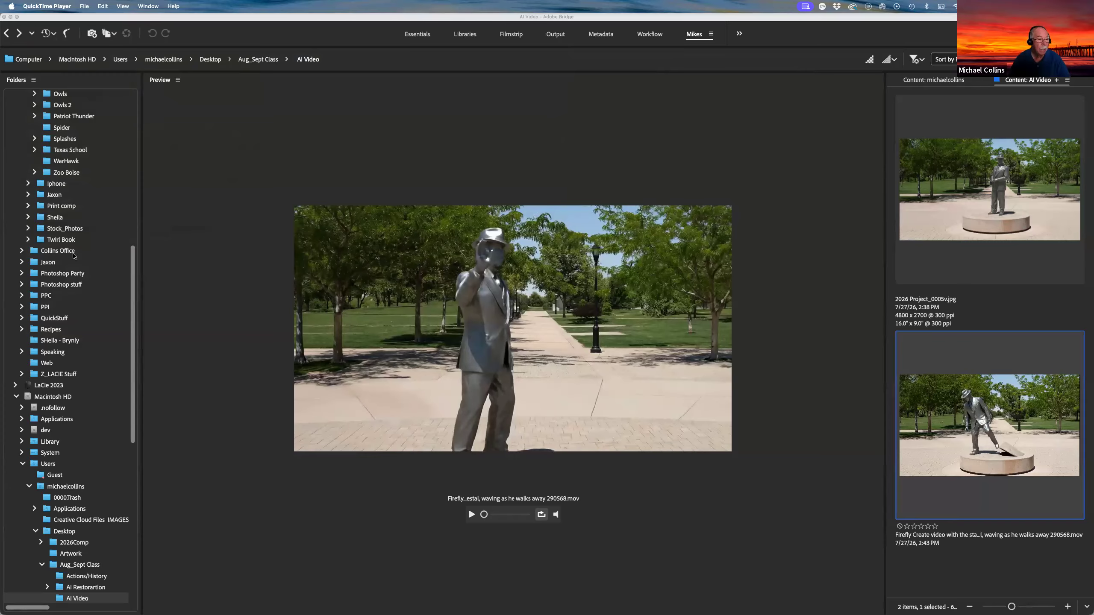
Step: Collapse the Computer branch of the folder tree
left_click(16, 398)
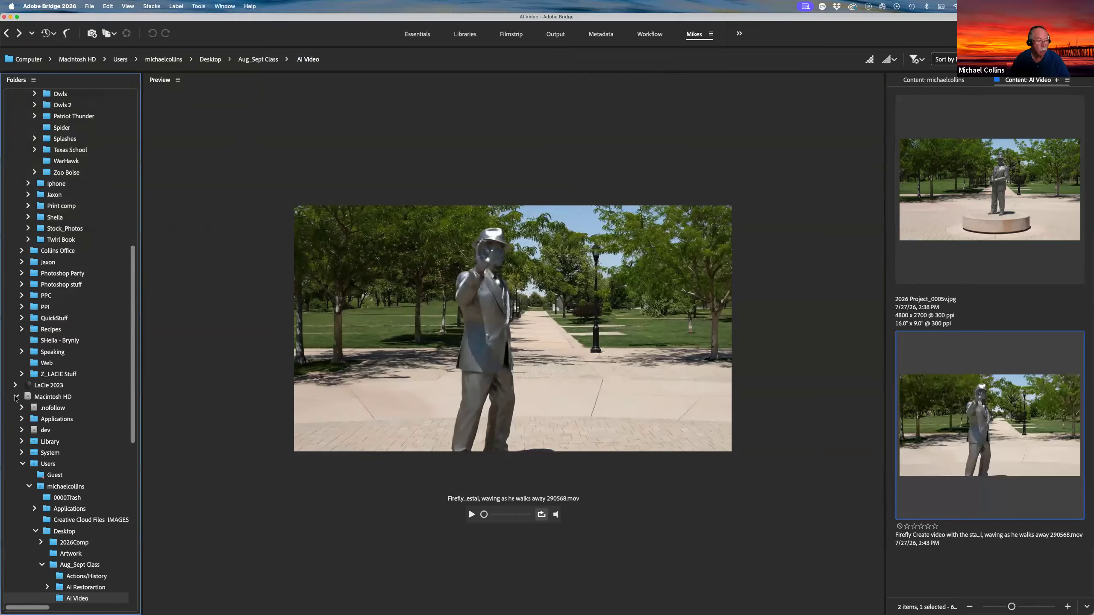
scroll(10, 95, "up", 15)
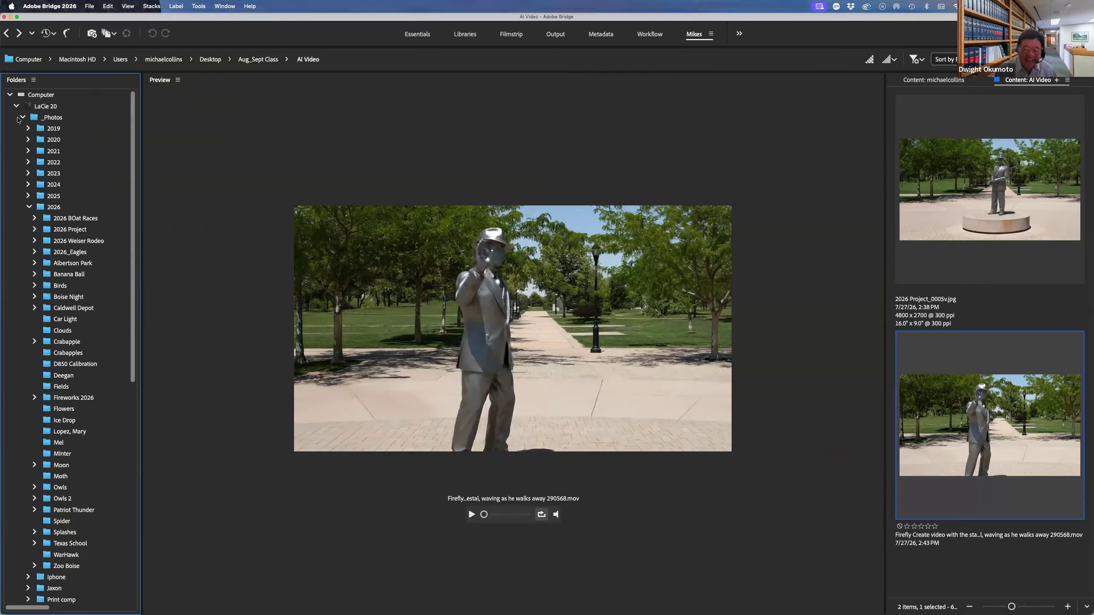
left_click(10, 95)
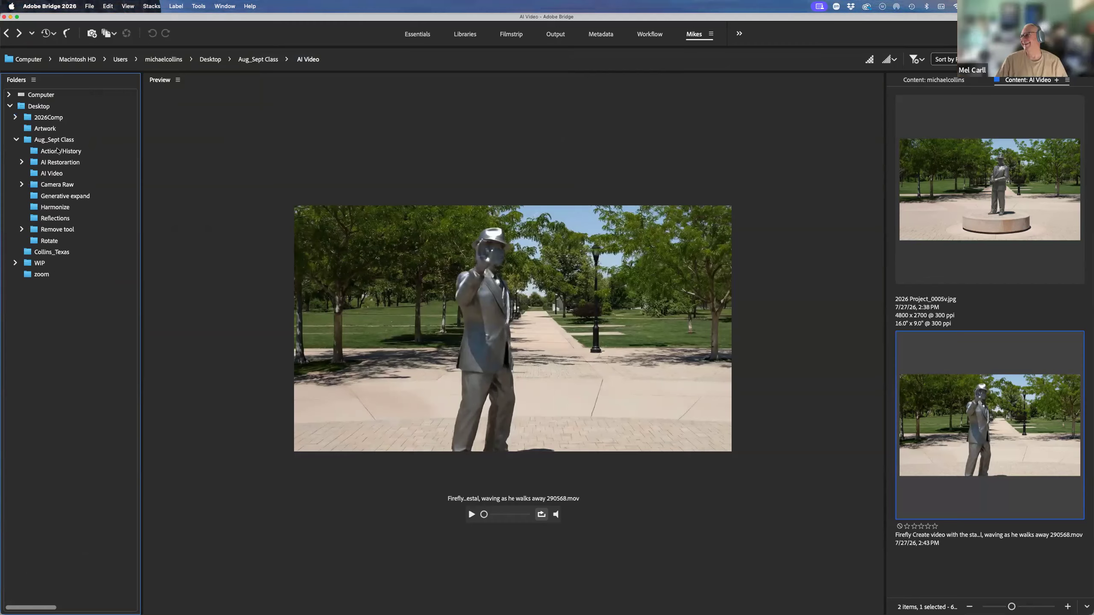
Step: Collapse the LaCie 20 and Macintosh HD branches of the folder tree, and open the Remove tool folder inside Aug_Sept Class
left_click(258, 60)
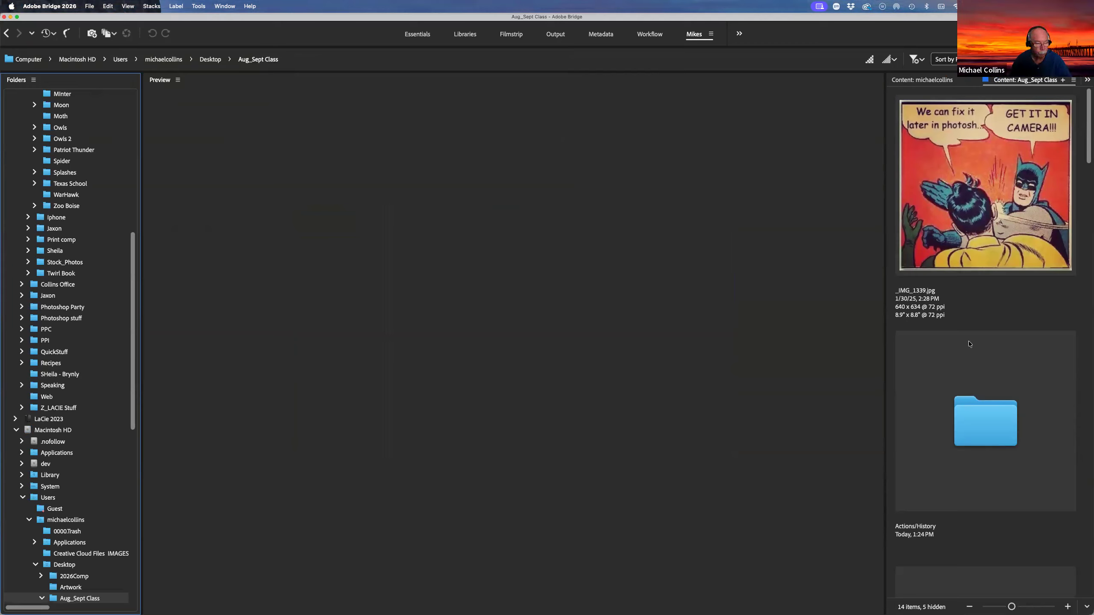
left_click(978, 402)
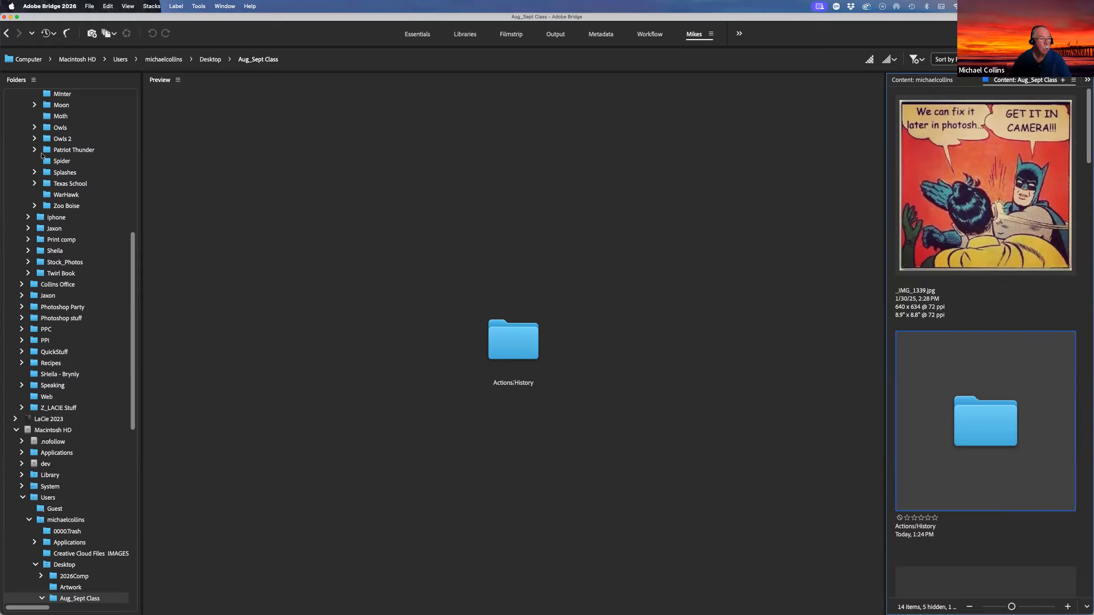
scroll(48, 206, "up", 10)
left_click(15, 106)
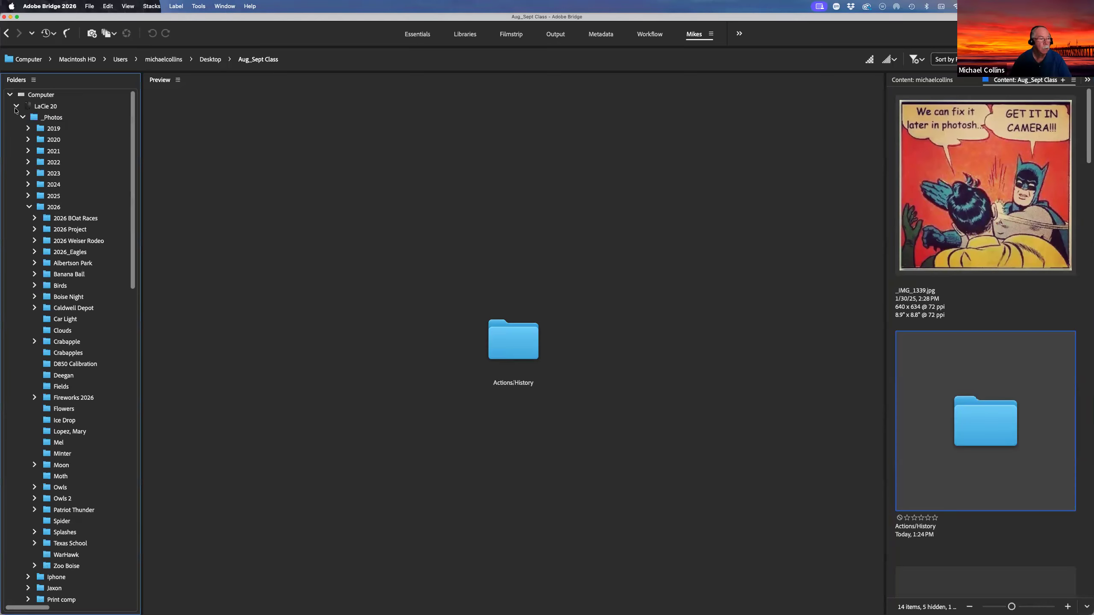
left_click(16, 128)
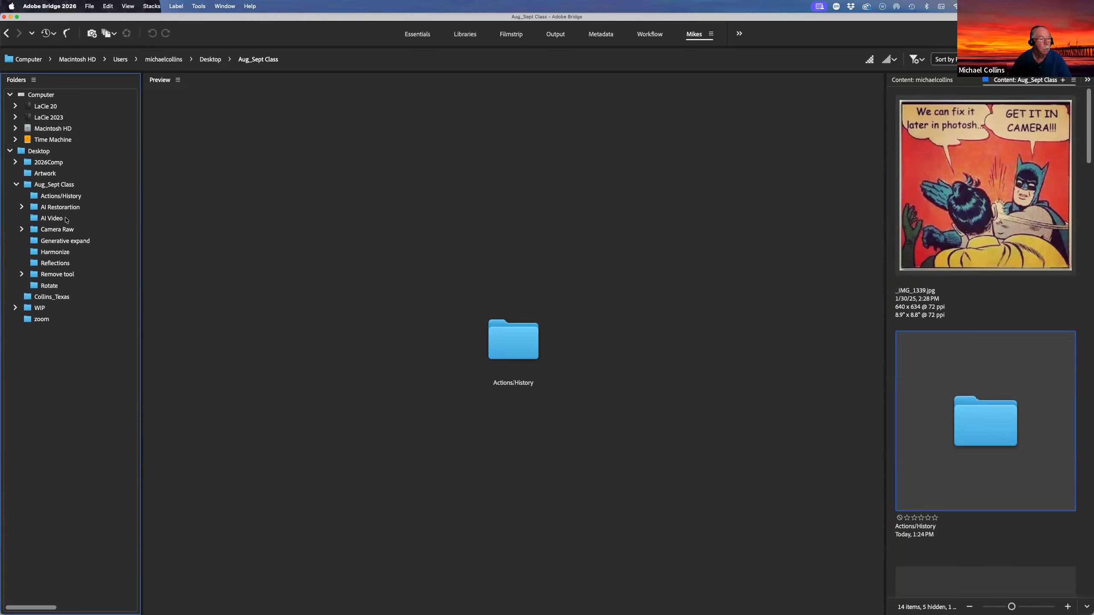
left_click(57, 274)
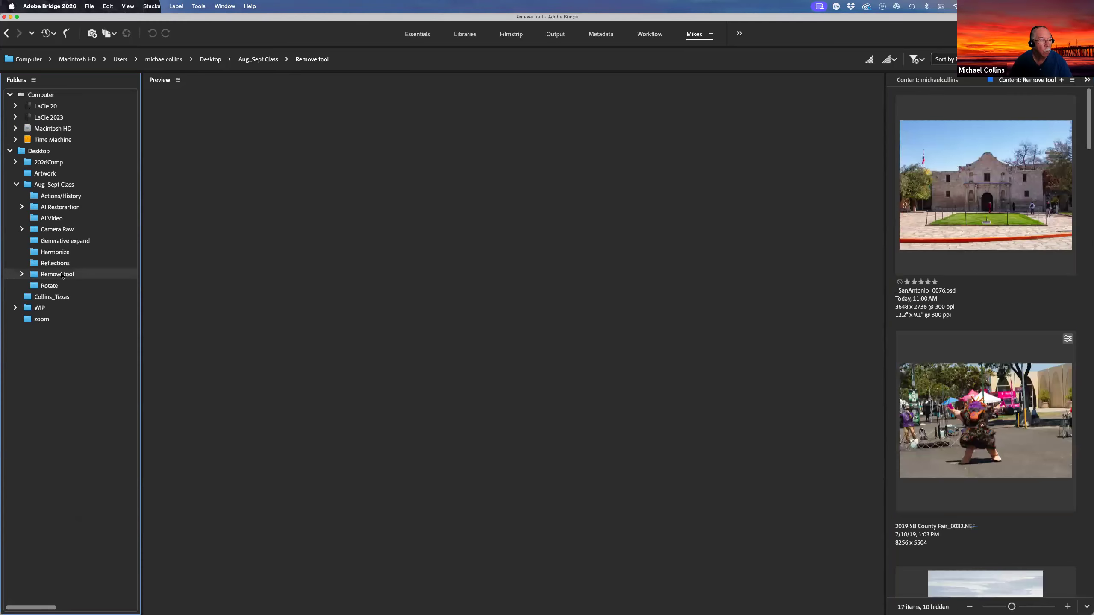
Step: Preview _SanAntonio_0076.psd in the Remove tool folder, and close its edited Photoshop document without saving the changes
left_click(955, 214)
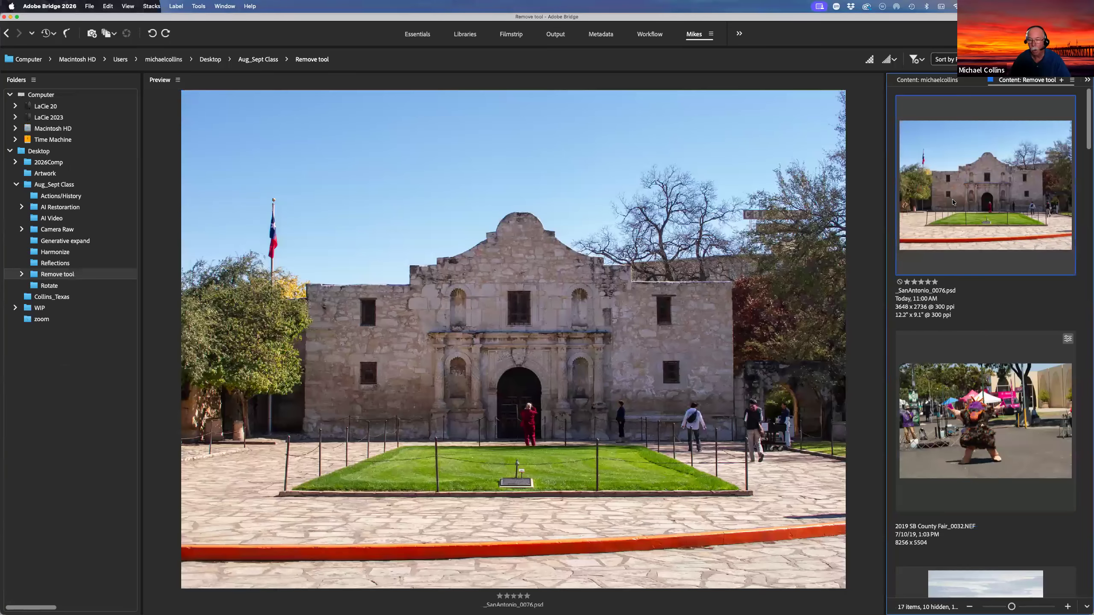
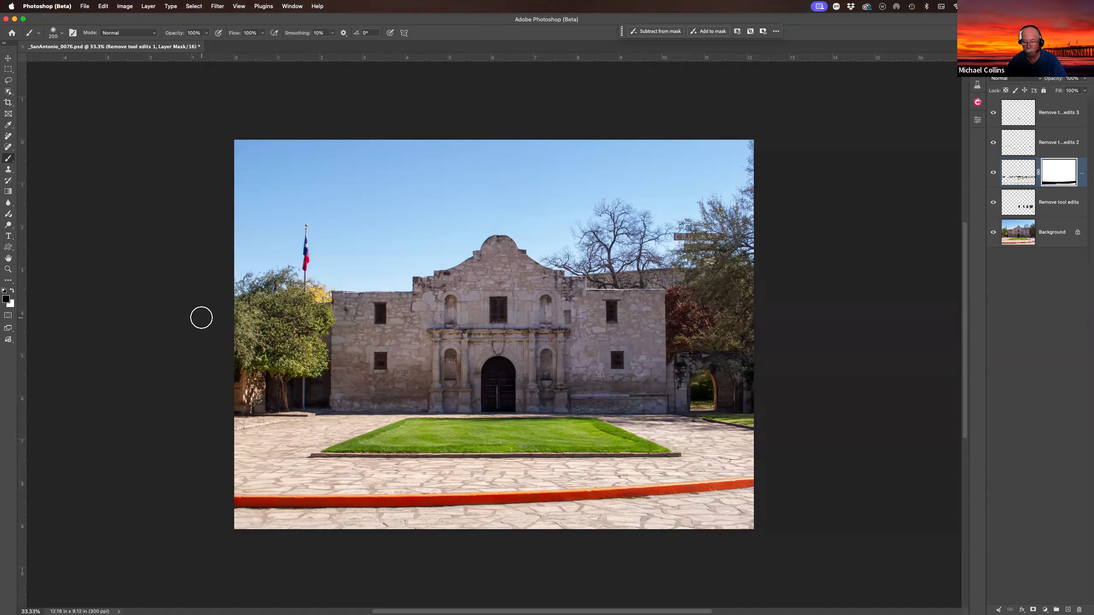
key("super+w")
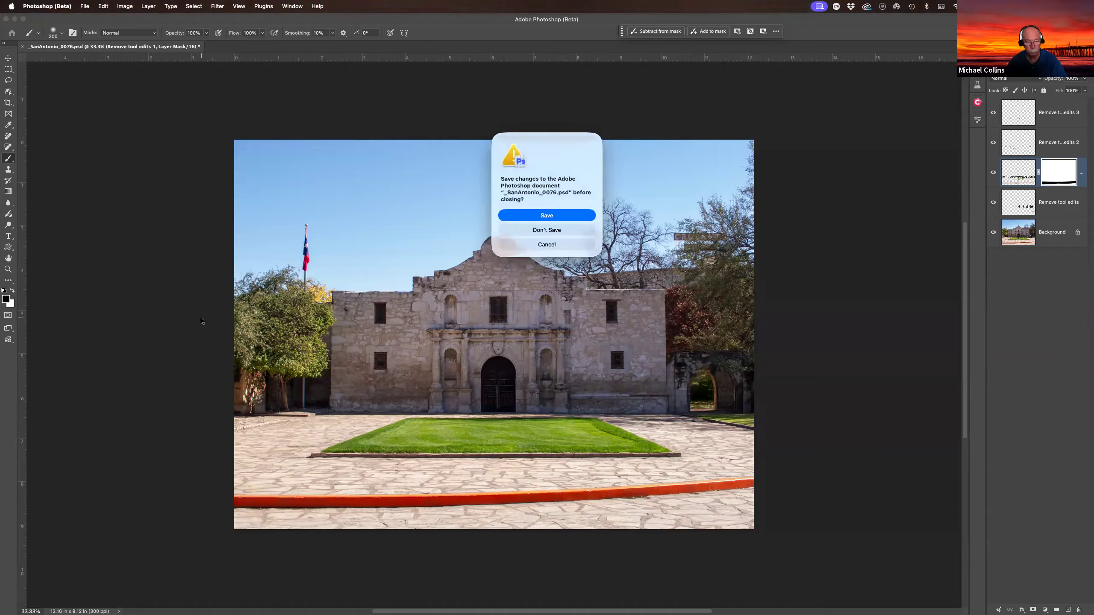
key("super+d")
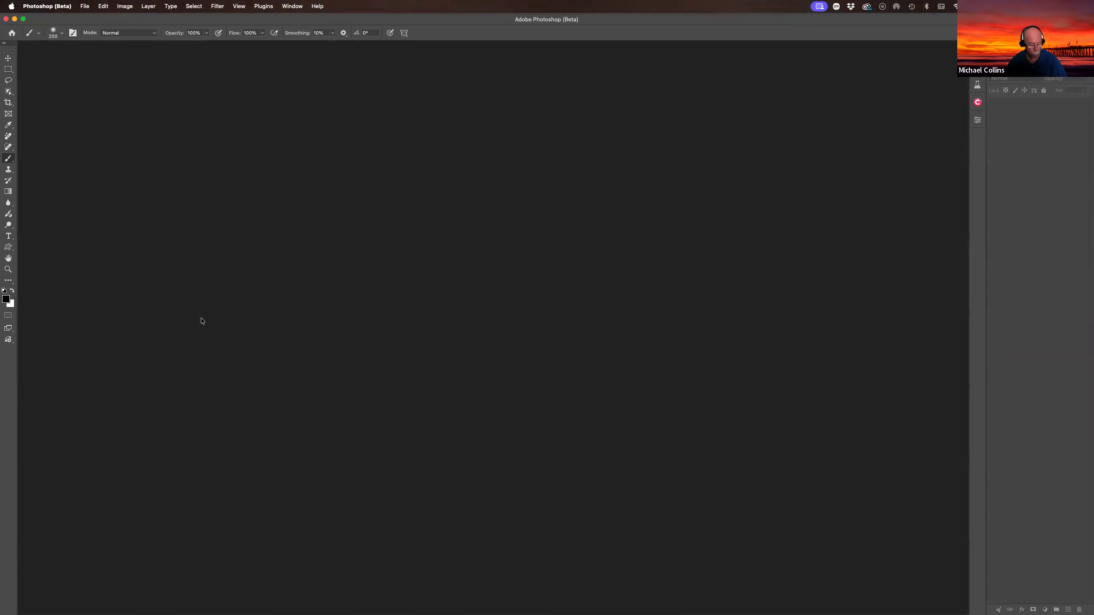
Step: Switch to Bridge and open IMG_0050.CR2 from the Remove tool folder into Photoshop 2026 through Camera Raw
key("super+Tab")
scroll(948, 312, "down", 3)
left_click(948, 312)
scroll(946, 312, "down", 10)
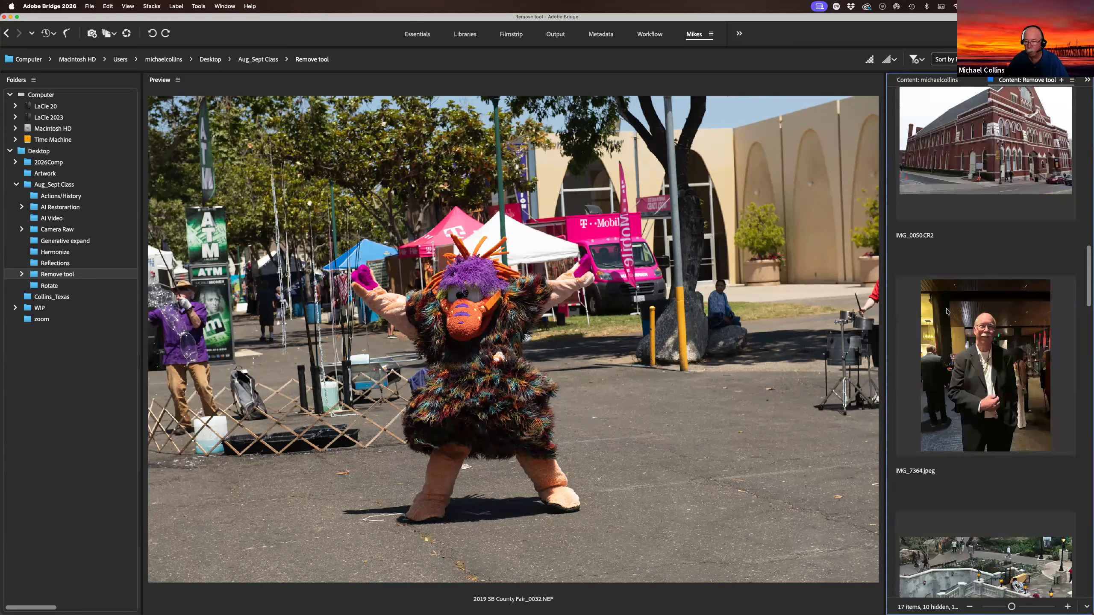
double_click(960, 168)
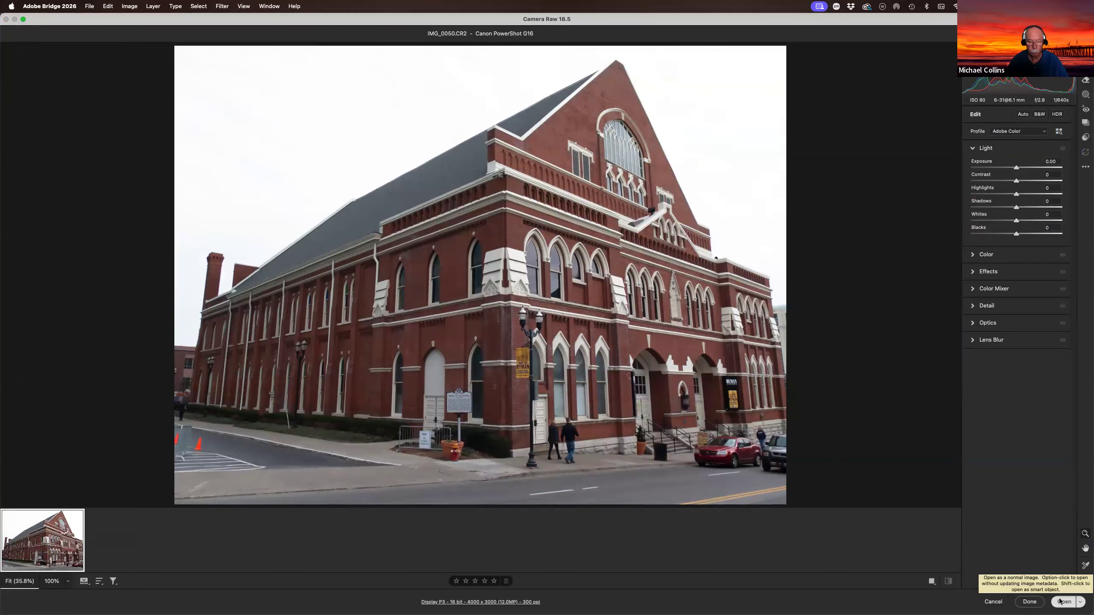
left_click(1061, 602)
Step: Activate the Remove tool and duplicate the Background layer of the brick building photo
left_click(8, 124)
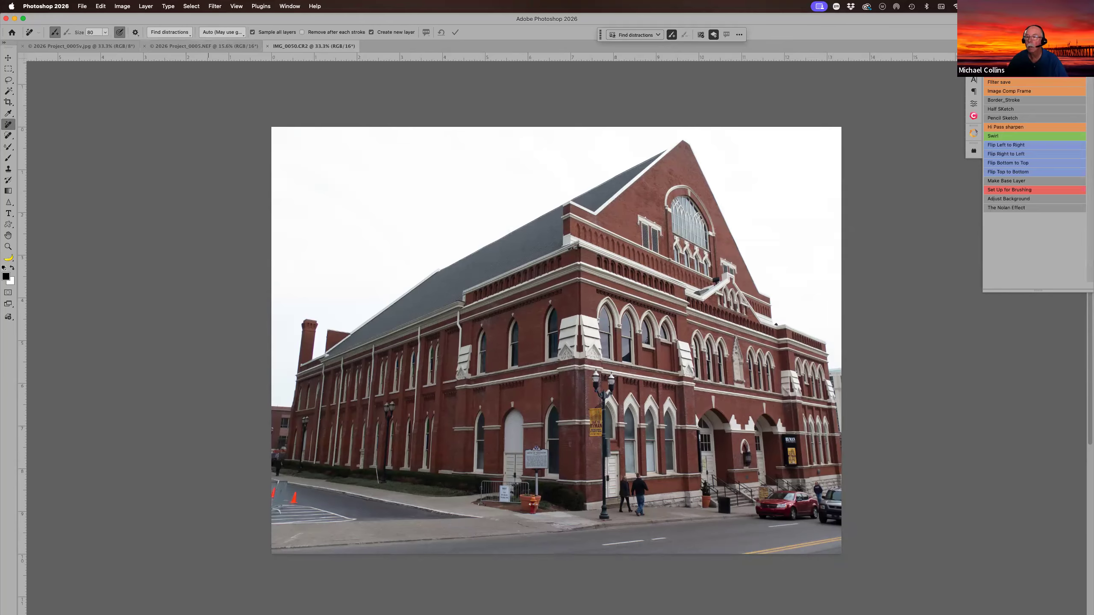
left_click(994, 53)
key("super+j")
Step: Find the people in the photo with the Find distractions feature and remove them
left_click(169, 32)
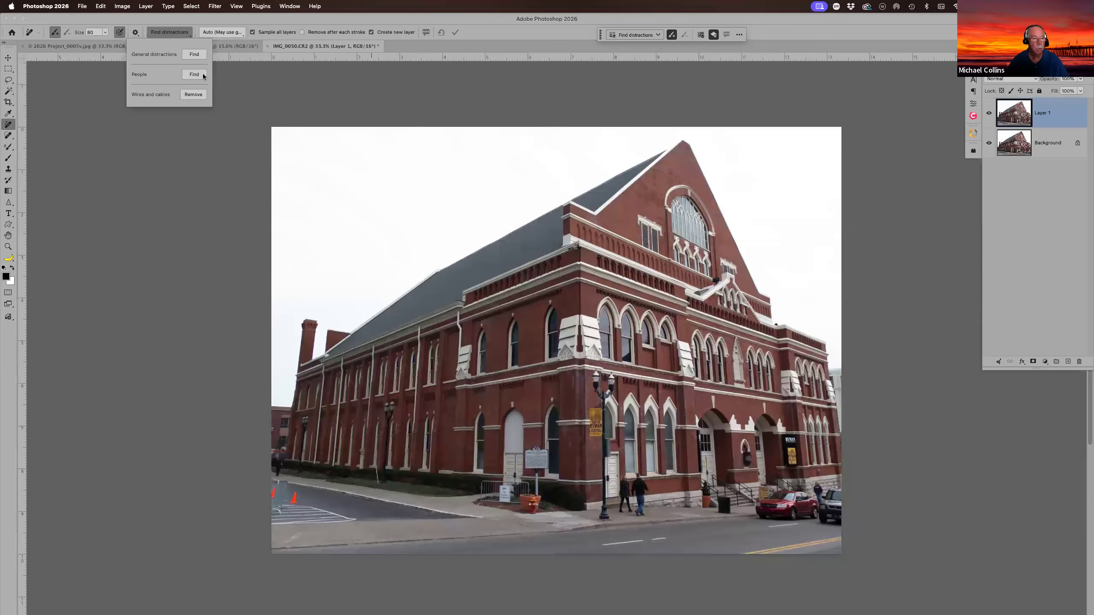
left_click(194, 74)
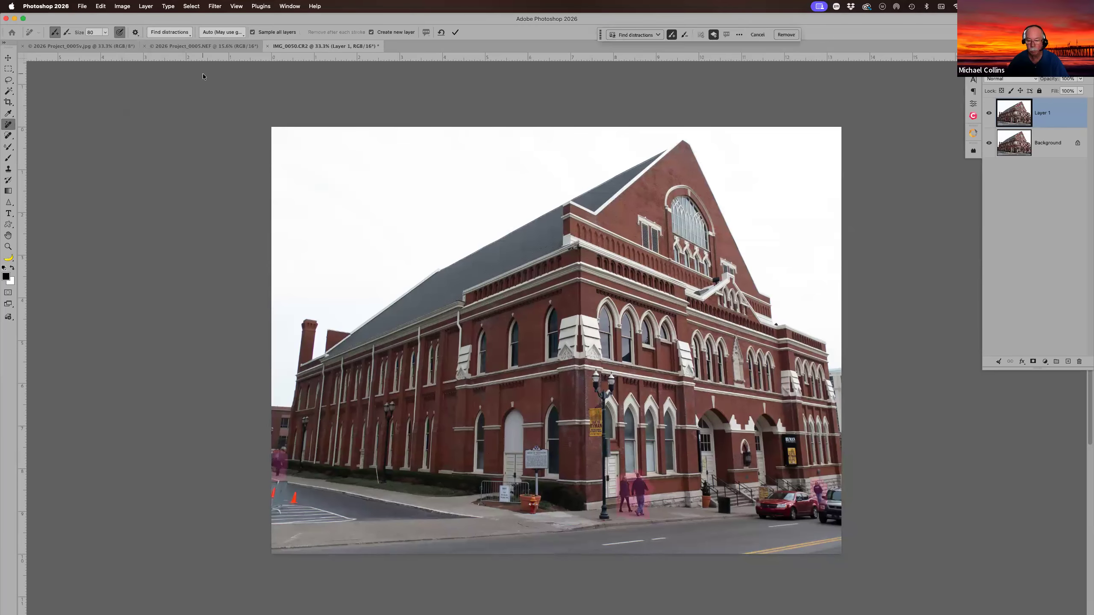
key("Return")
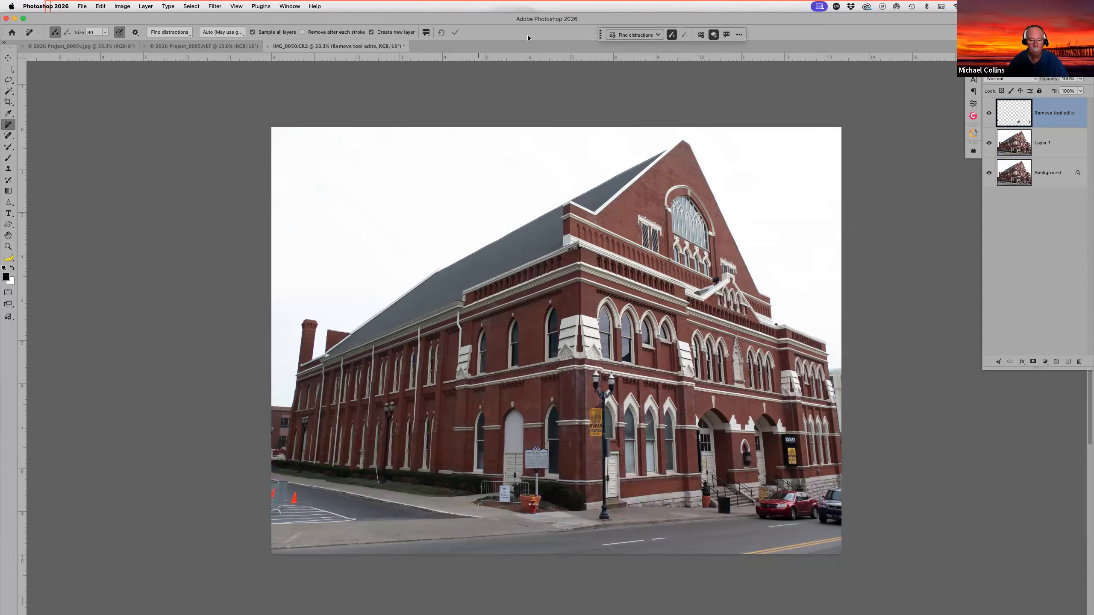
Step: Find the general distractions in the photo, and switch the Fixtures category off and back on
left_click(170, 32)
left_click(194, 54)
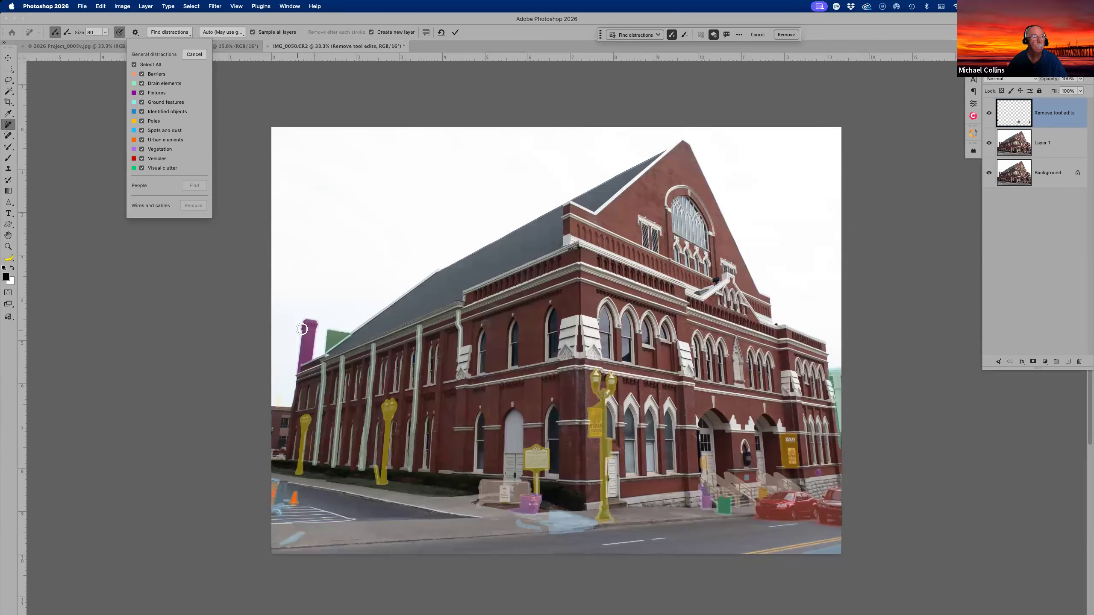
left_click(143, 94)
left_click(143, 93)
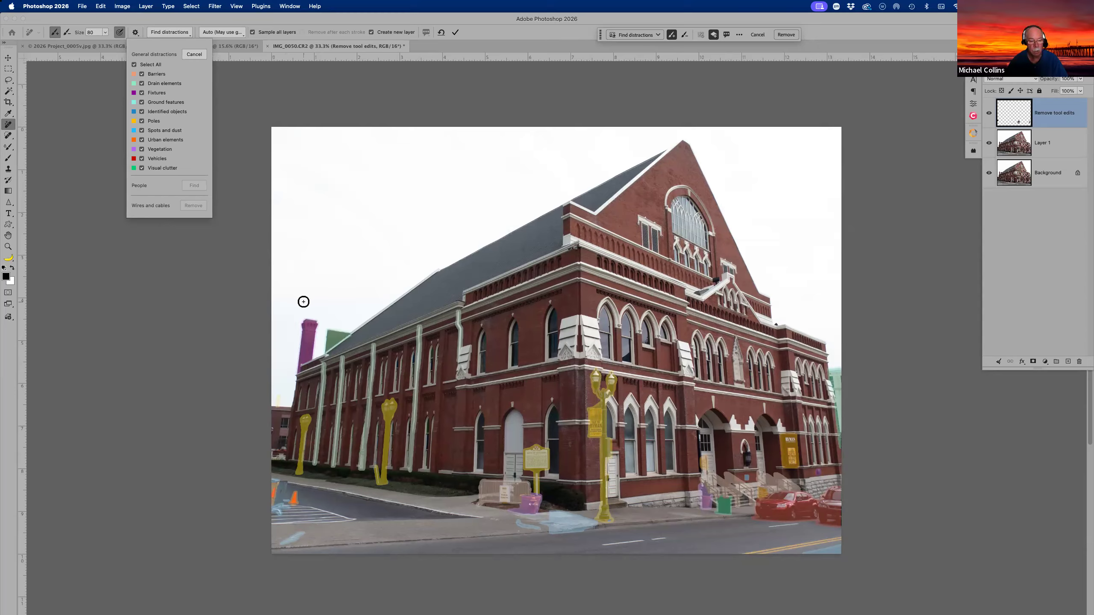
Step: Enlarge the brush to 150 and subtract the brick chimney from the marked distractions
key("bracketright")
key("bracketright")
key("bracketright")
key("bracketright")
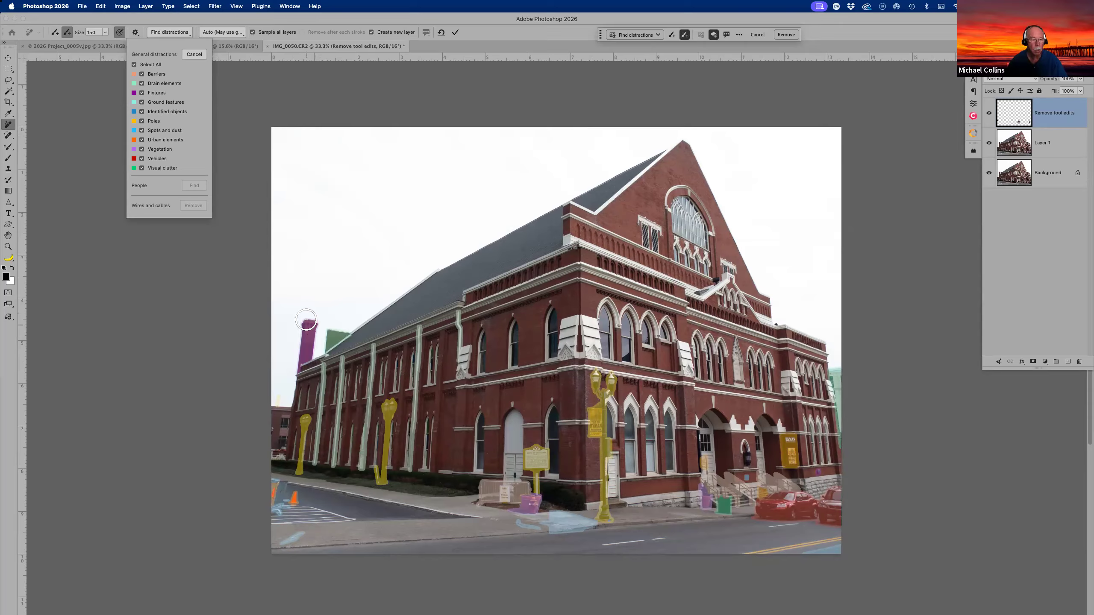
mouse_move(306, 322)
left_mouse_down()
mouse_move(300, 355)
mouse_move(299, 328)
left_mouse_up()
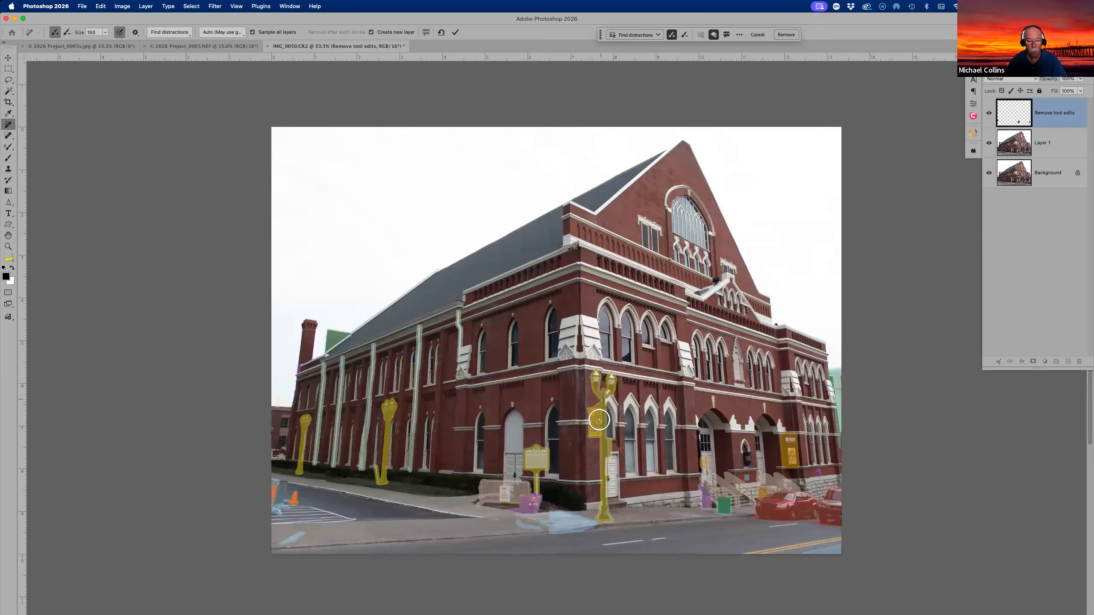
Step: Exclude the Poles category from the distractions, and mark the banner on the corner lamp post for removal with a size 125 brush
left_click(169, 32)
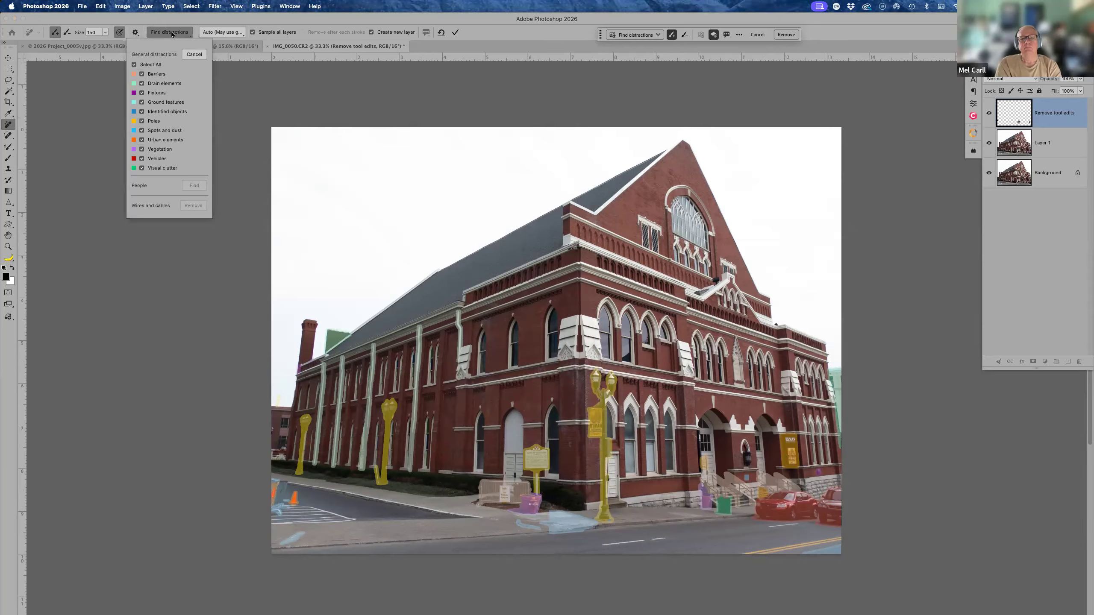
left_click(145, 121)
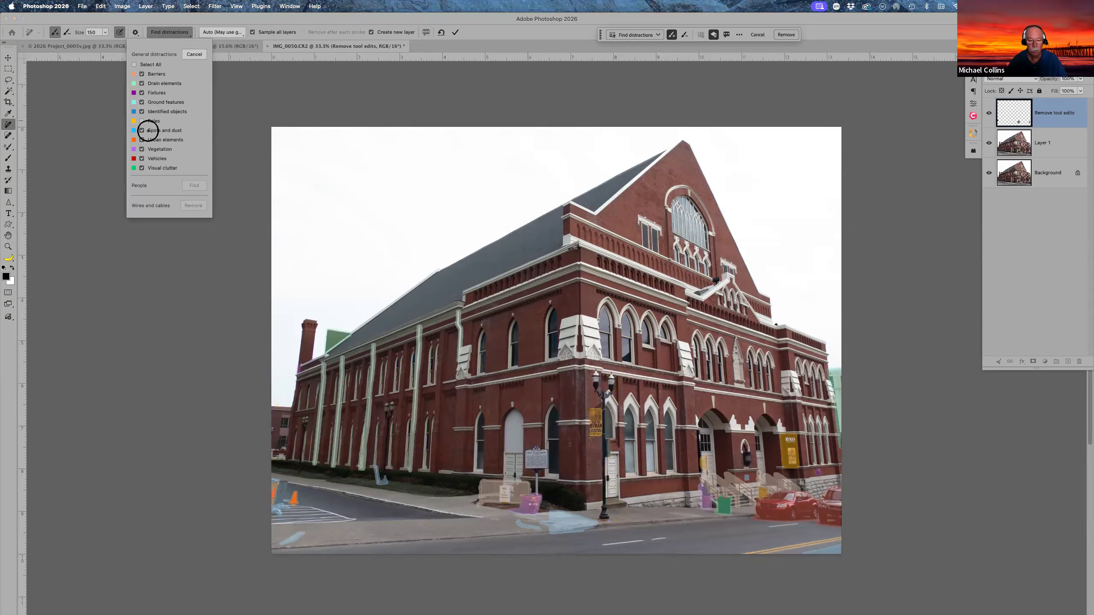
key("bracketleft")
left_click(593, 412)
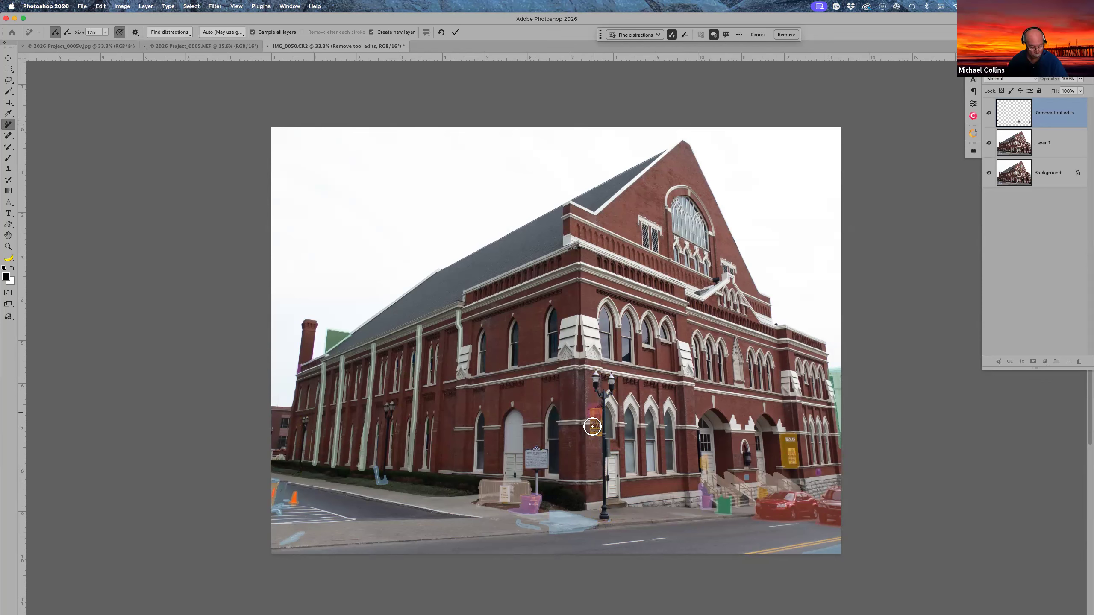
left_click_drag(595, 414, 595, 434)
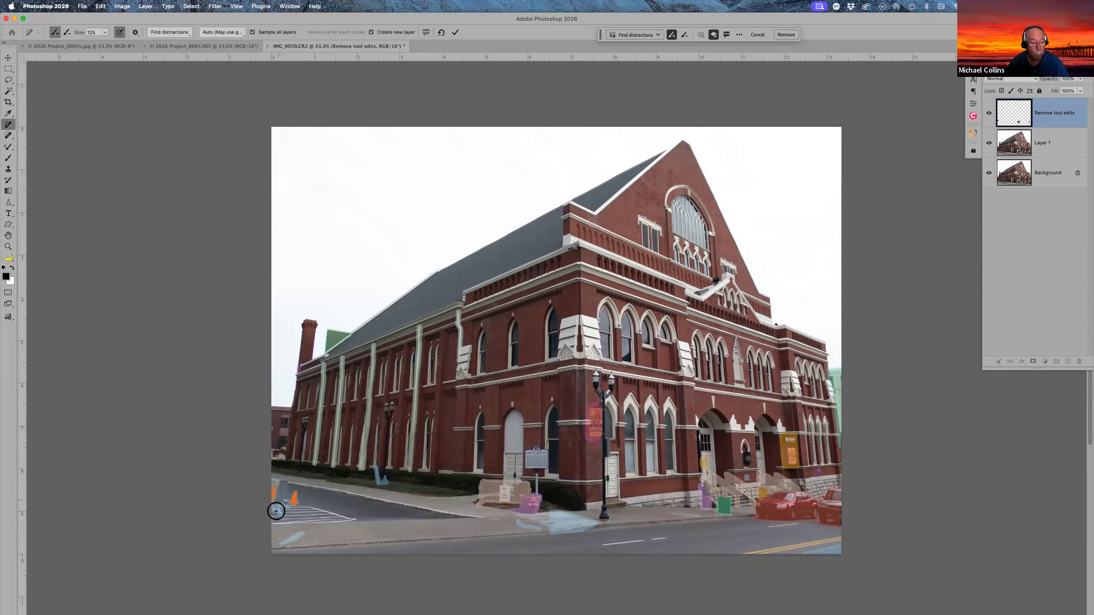
Step: Check the selected distraction categories and remove all the marked distractions from the photo
left_click(184, 33)
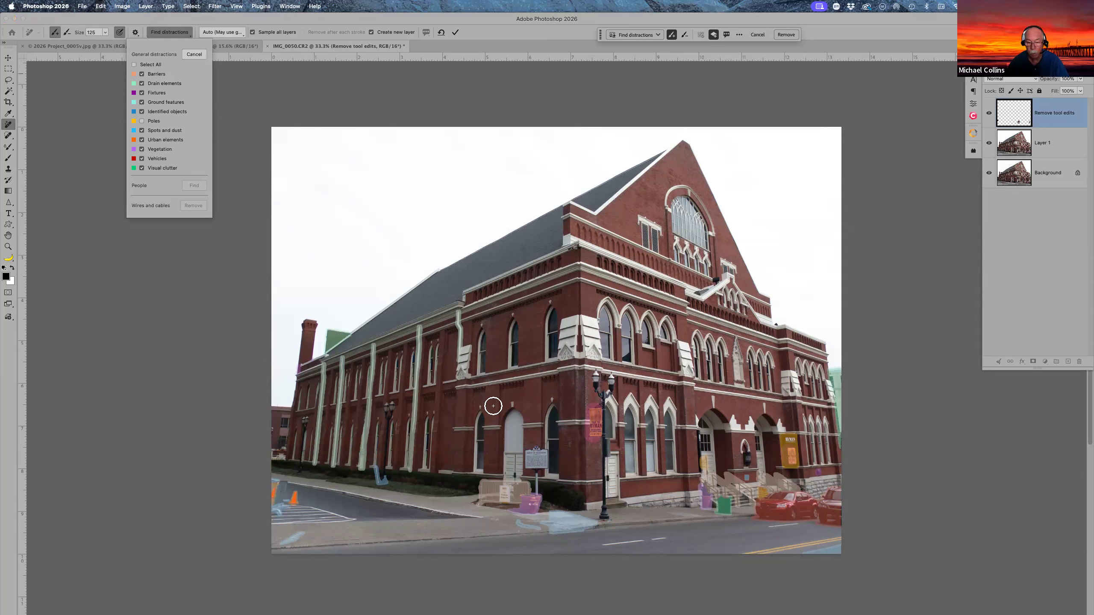
left_click(493, 406)
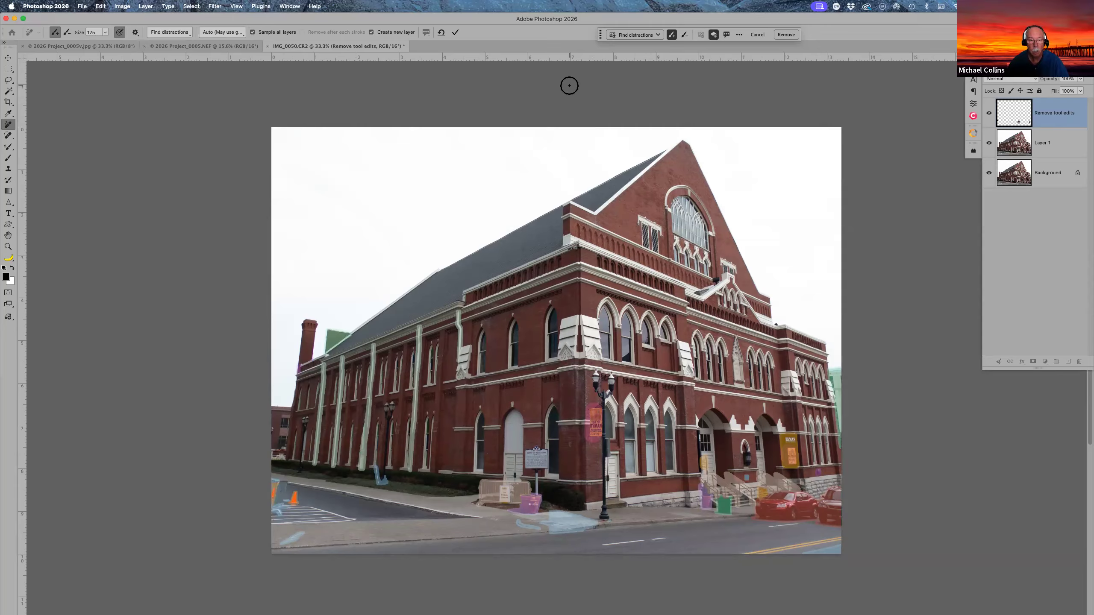
left_click(788, 34)
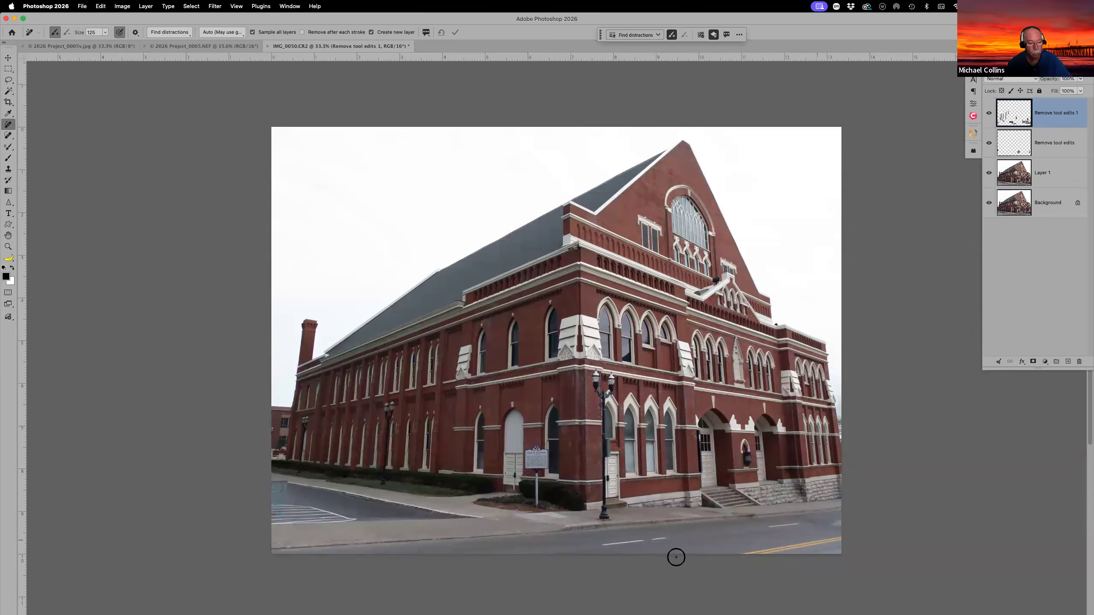
Step: Paint over the parking lot stripes and the white dashed road lines, and remove them
mouse_move(269, 481)
left_mouse_down()
mouse_move(283, 489)
mouse_move(276, 497)
mouse_move(283, 486)
mouse_move(347, 518)
mouse_move(252, 514)
left_mouse_up()
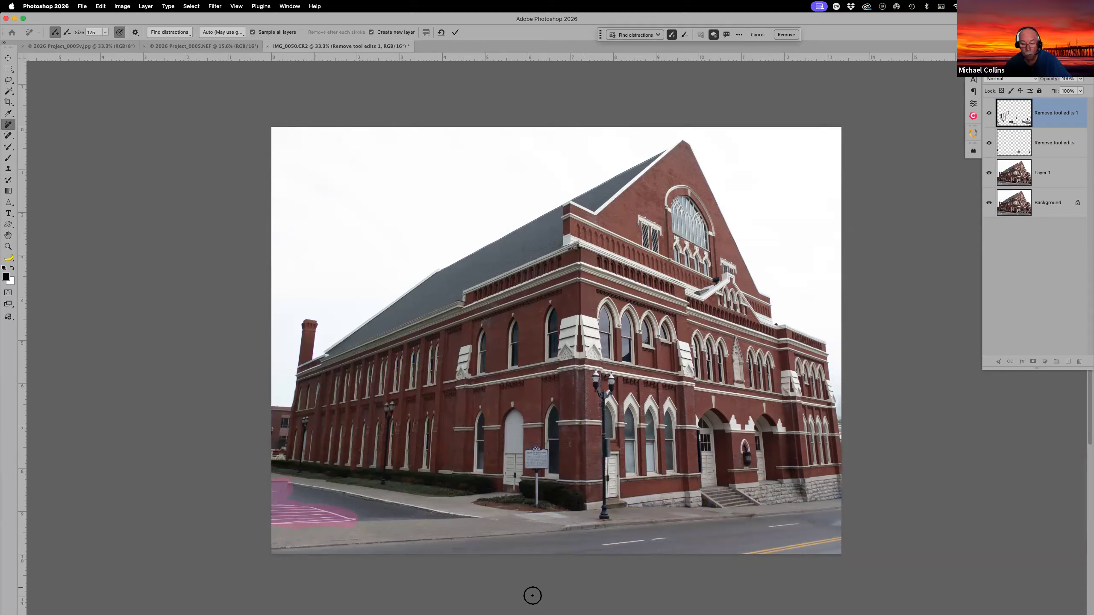
left_click_drag(596, 546, 660, 540)
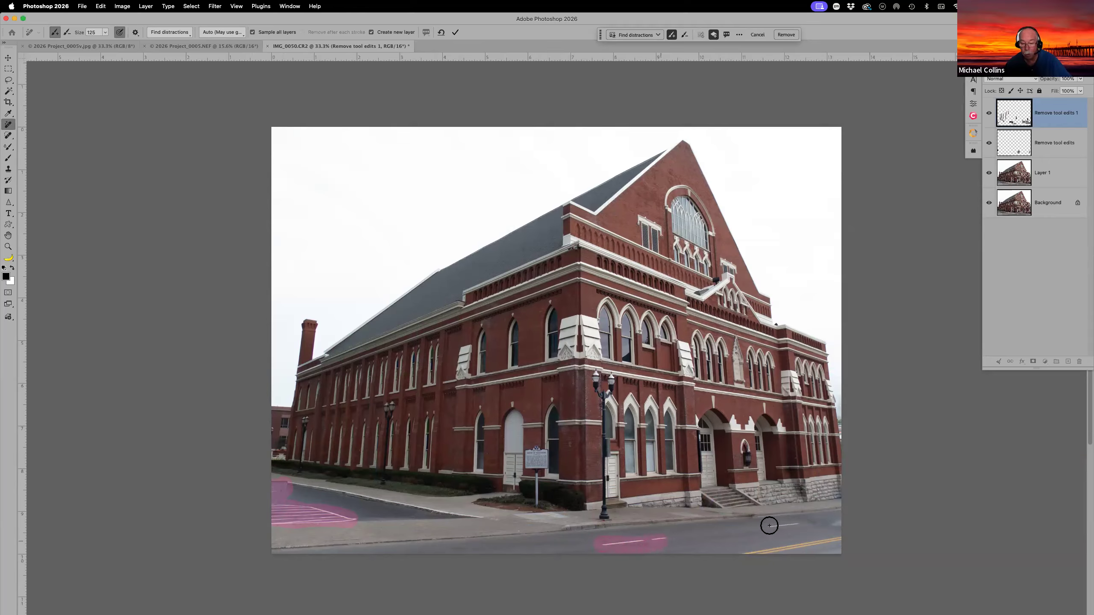
left_click_drag(775, 526, 870, 522)
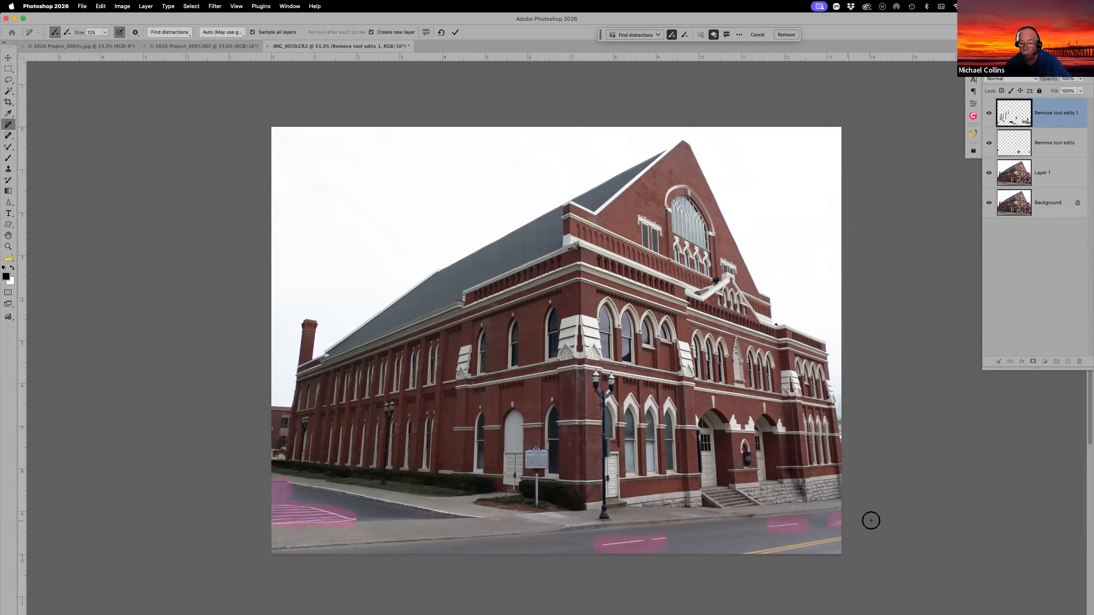
key("Return")
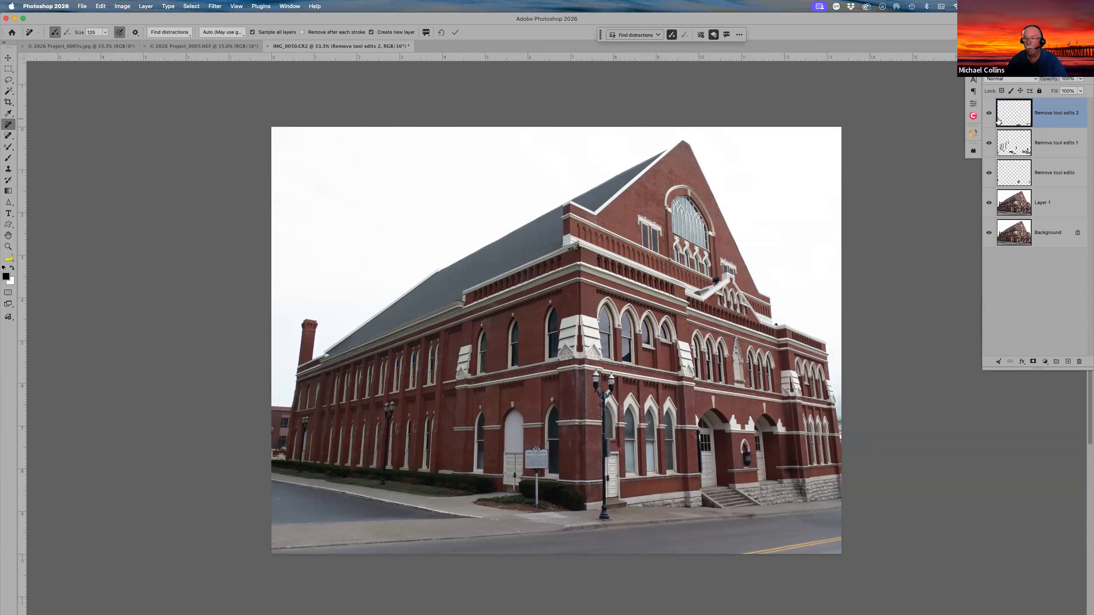
Step: Compare the original Background with the cleaned-up building by toggling the visibility of all other layers
left_click(989, 234, "alt")
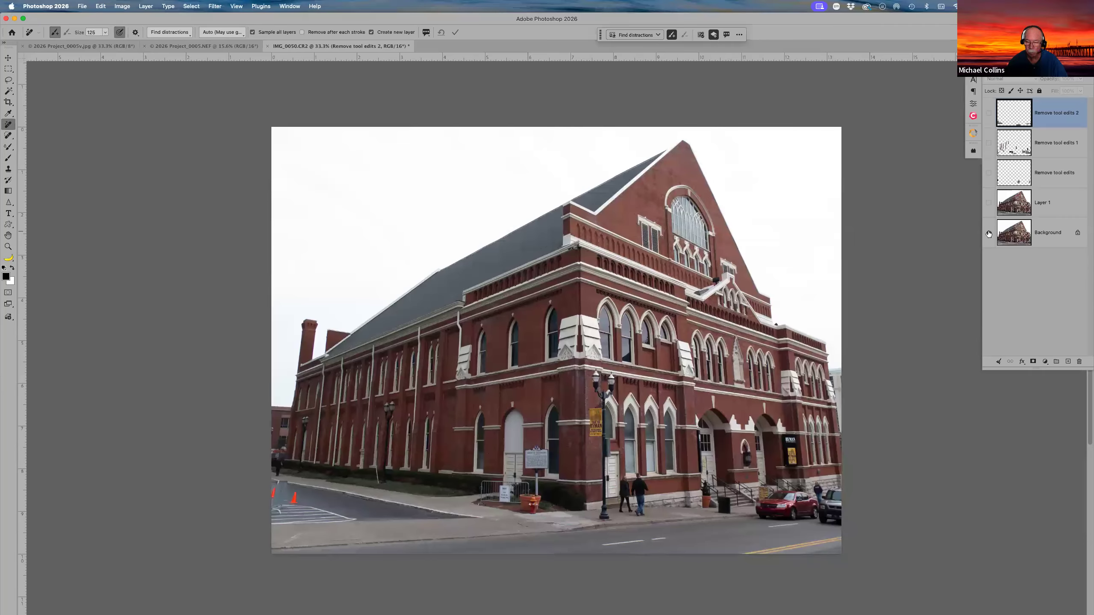
left_click(990, 234, "alt")
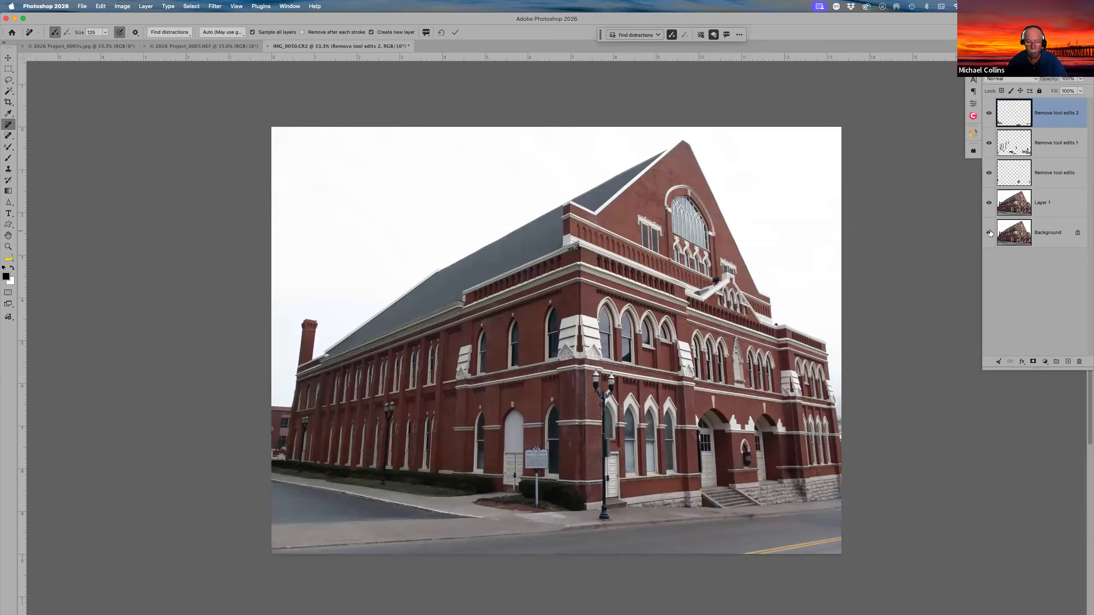
left_click(990, 234, "alt")
left_click(989, 233, "alt")
left_click(989, 234, "alt")
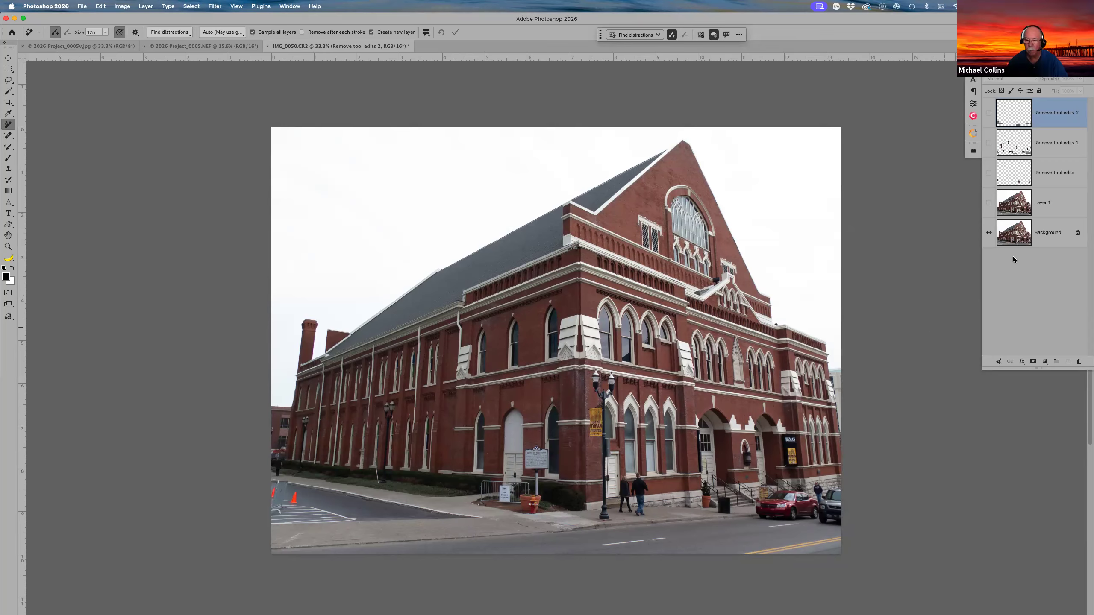
left_click(989, 233, "alt")
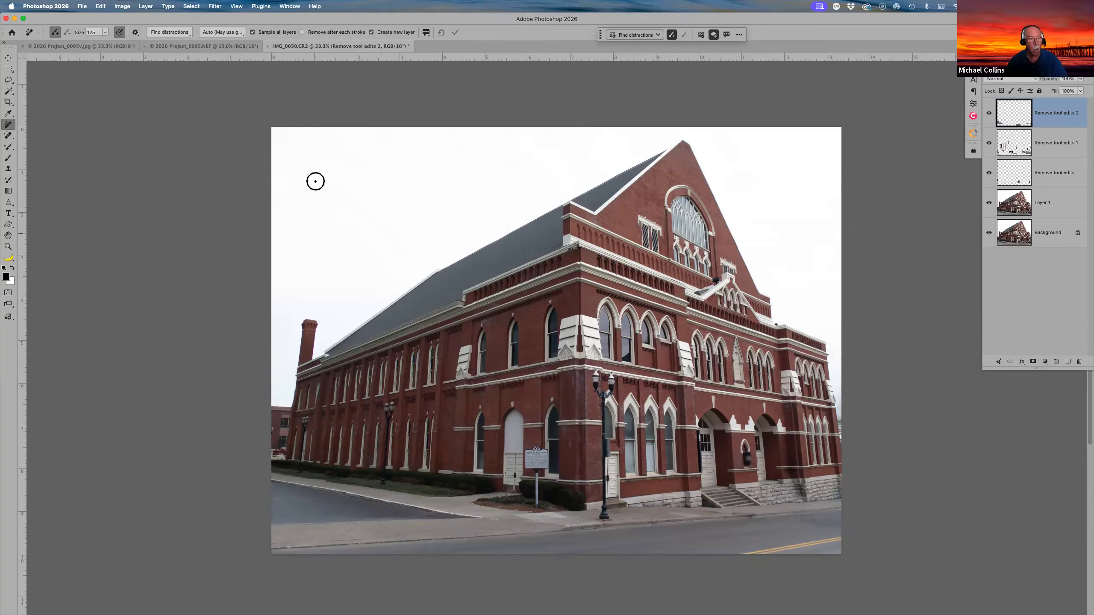
Step: Close IMG_0050.CR2 and 2026 Project_0005.NEF without saving their changes
left_click(266, 48)
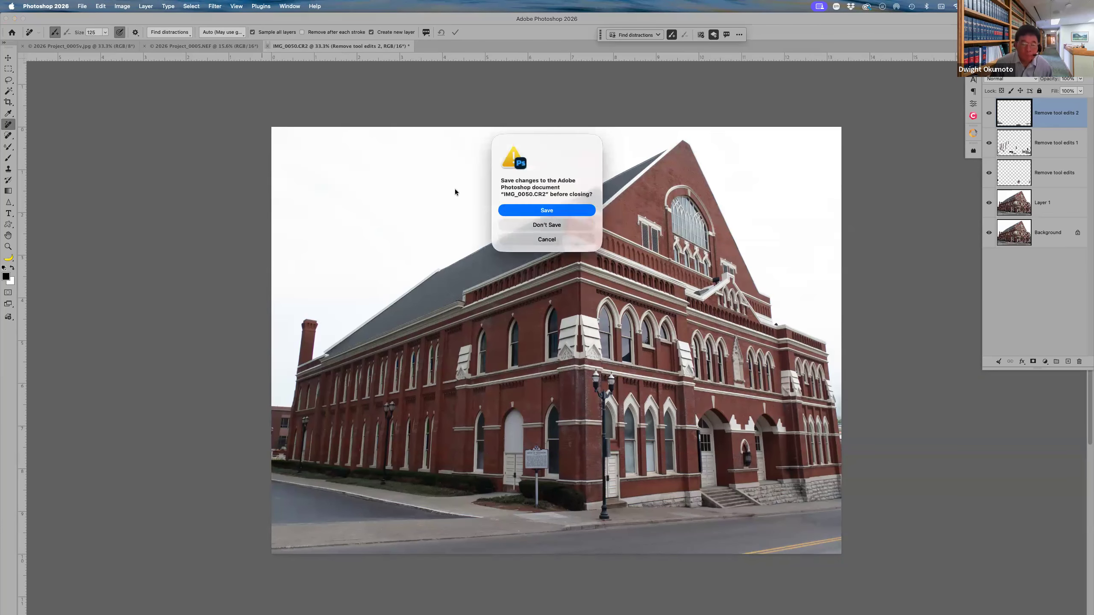
left_click(518, 225)
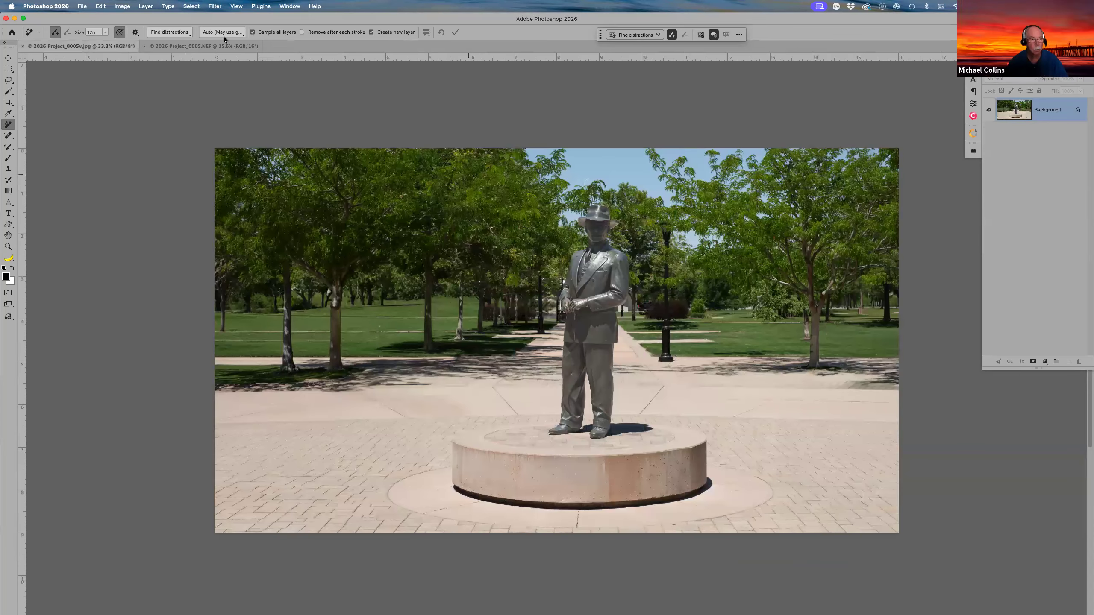
left_click(145, 45)
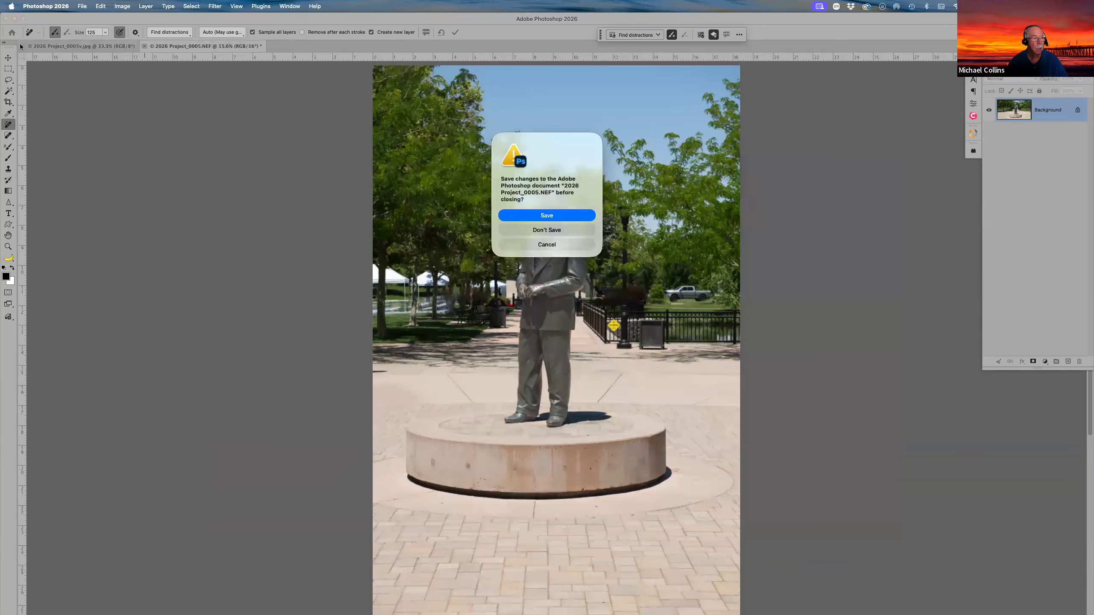
left_click(554, 230)
Step: Switch to Bridge, and open 2026_Eagles_0321_Sky.psd from the Rotate folder in Photoshop (Beta)
key("super+Tab")
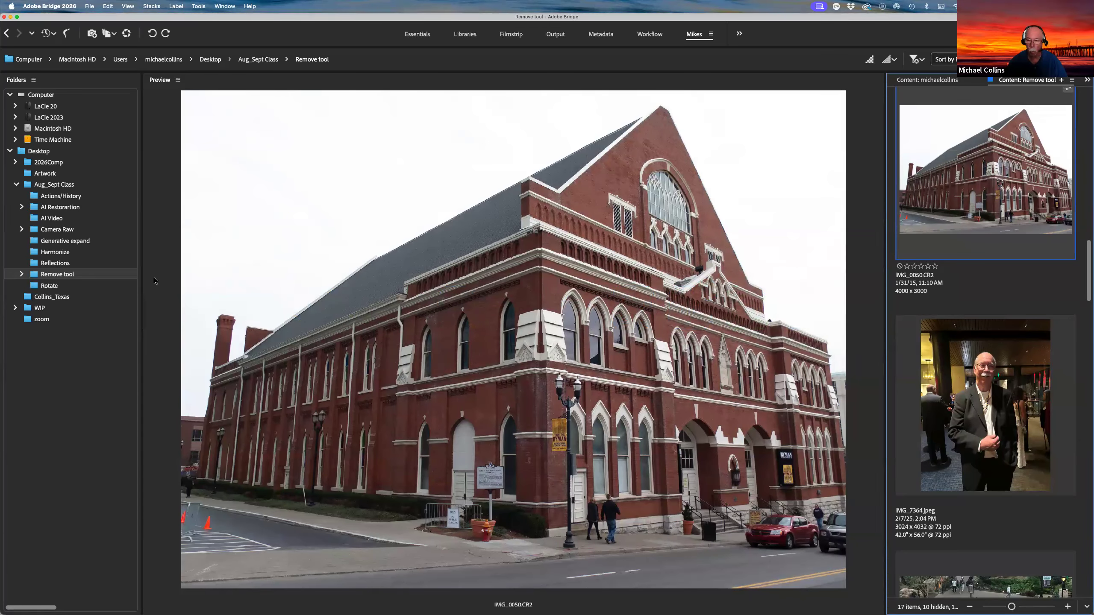
left_click(34, 287)
scroll(983, 187, "down", 5)
left_click(986, 231)
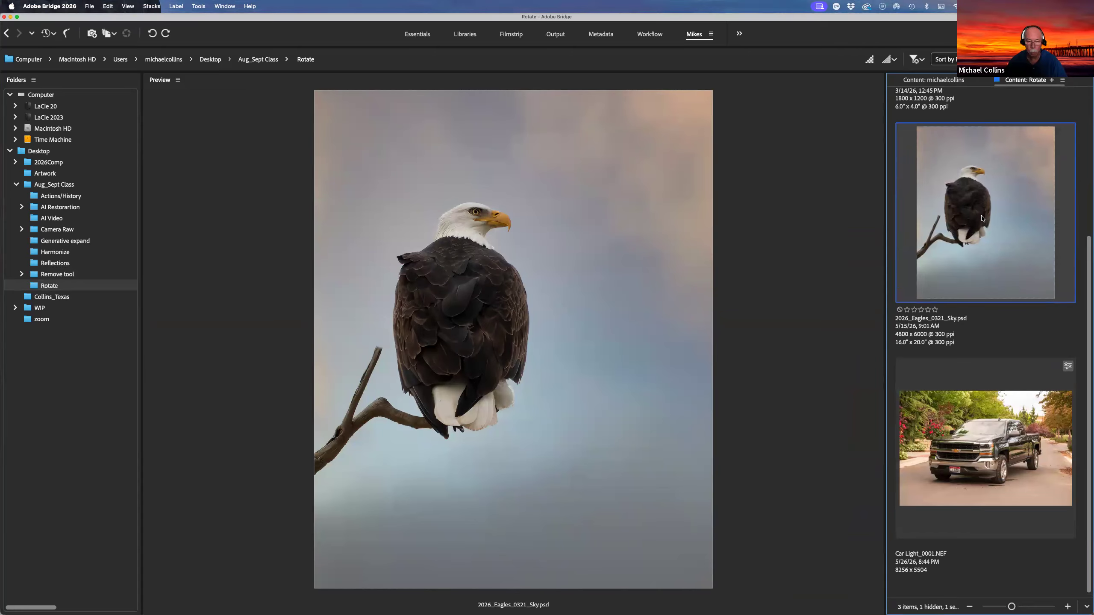
double_click(977, 216)
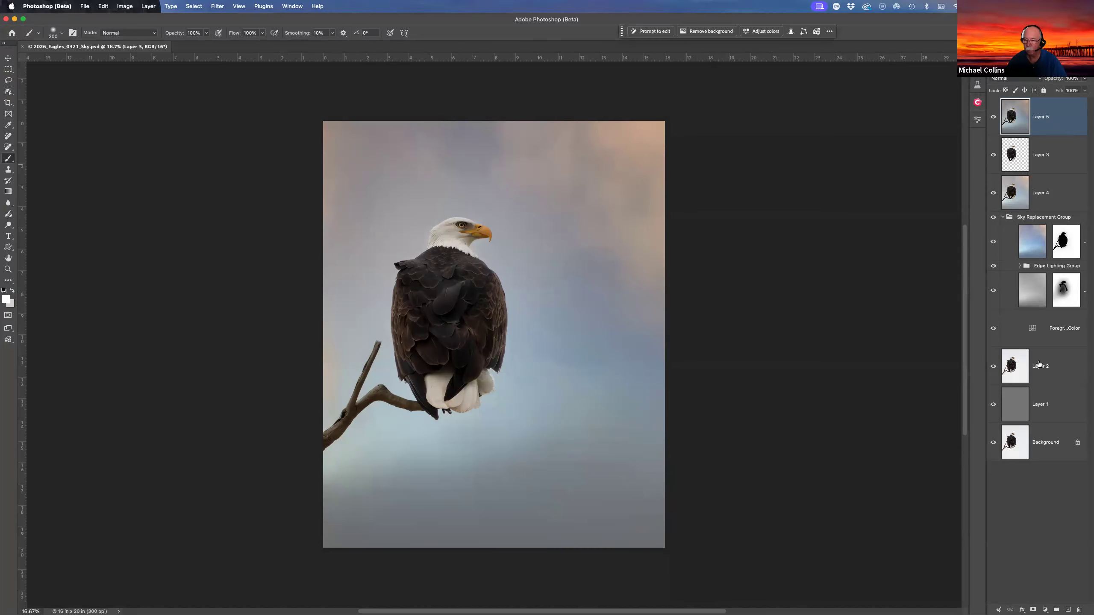
Step: Merge all visible layers of the eagle image into the Background and duplicate the merged layer
key("super+shift+e")
key("super+j")
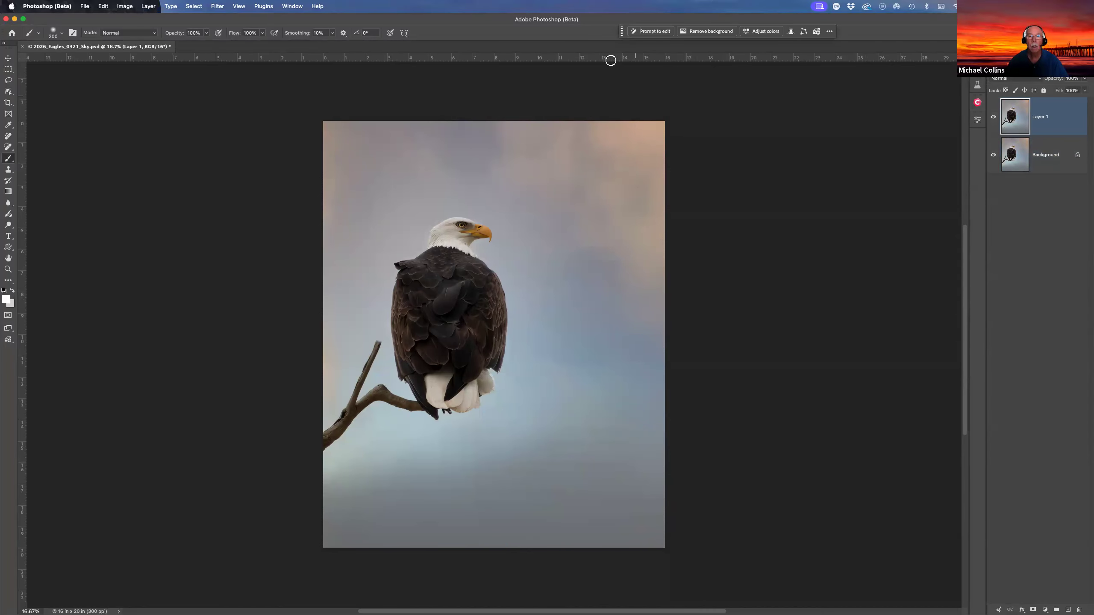
Step: Select the eagle with Select Subject, copy it to its own layer, and put that layer into Free Transform
key("w")
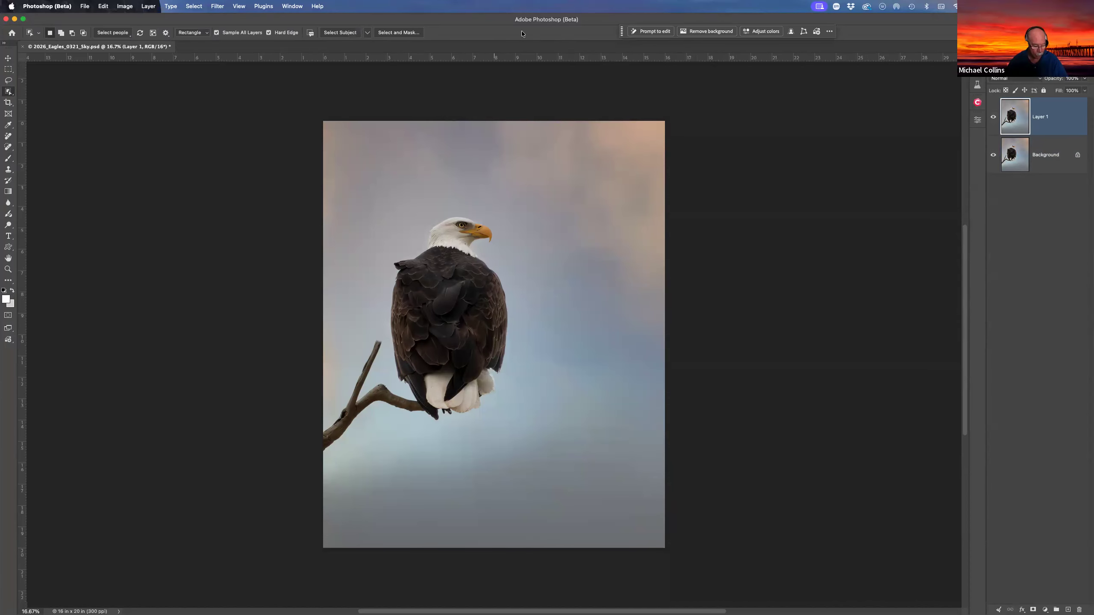
left_click(341, 34)
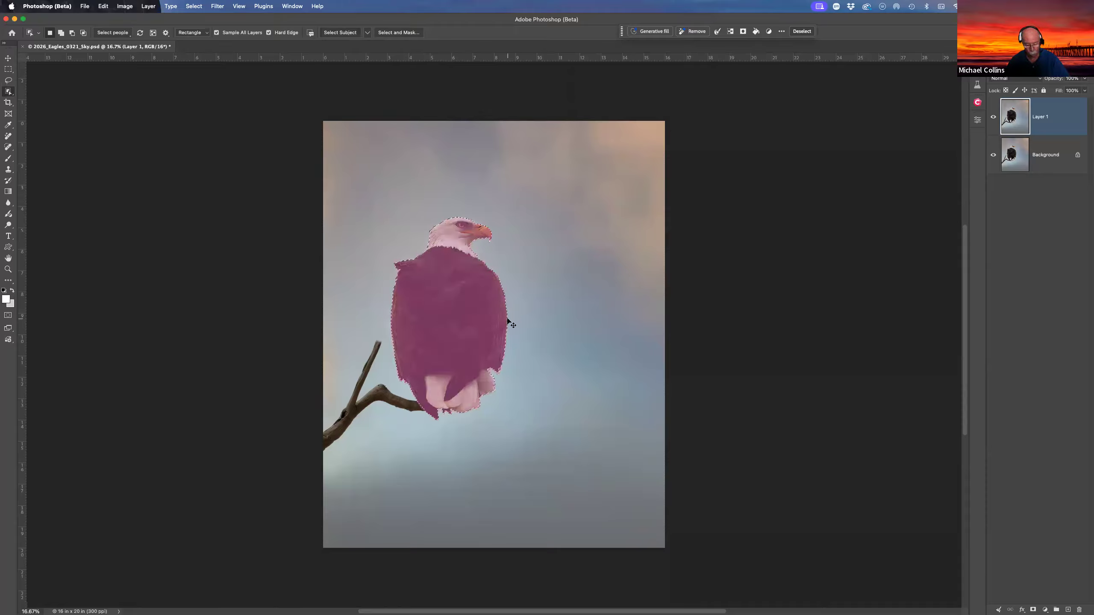
key("super+j")
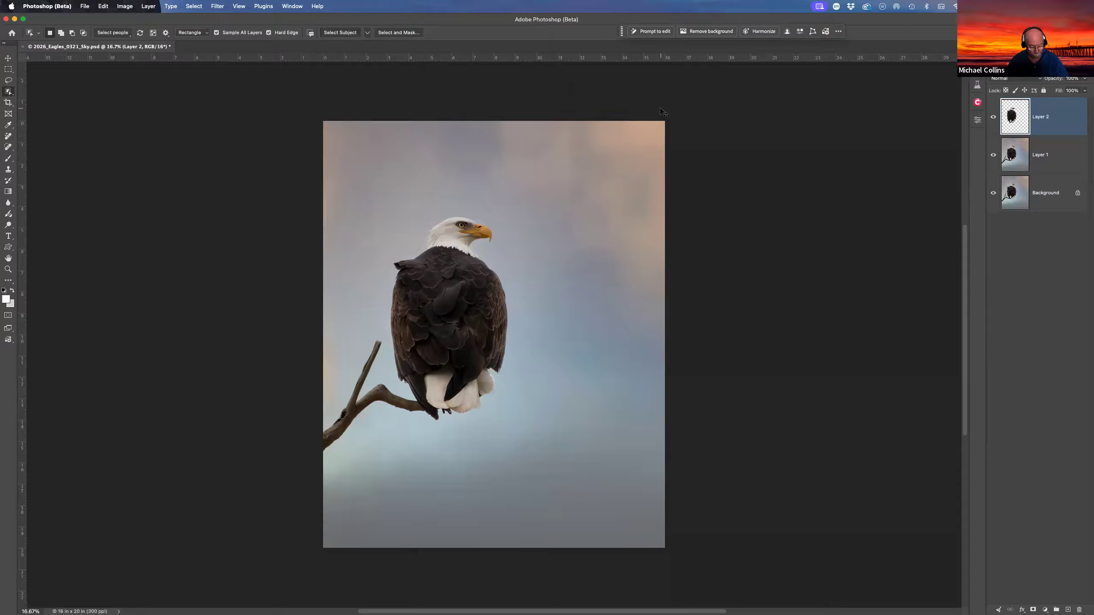
key("super+t")
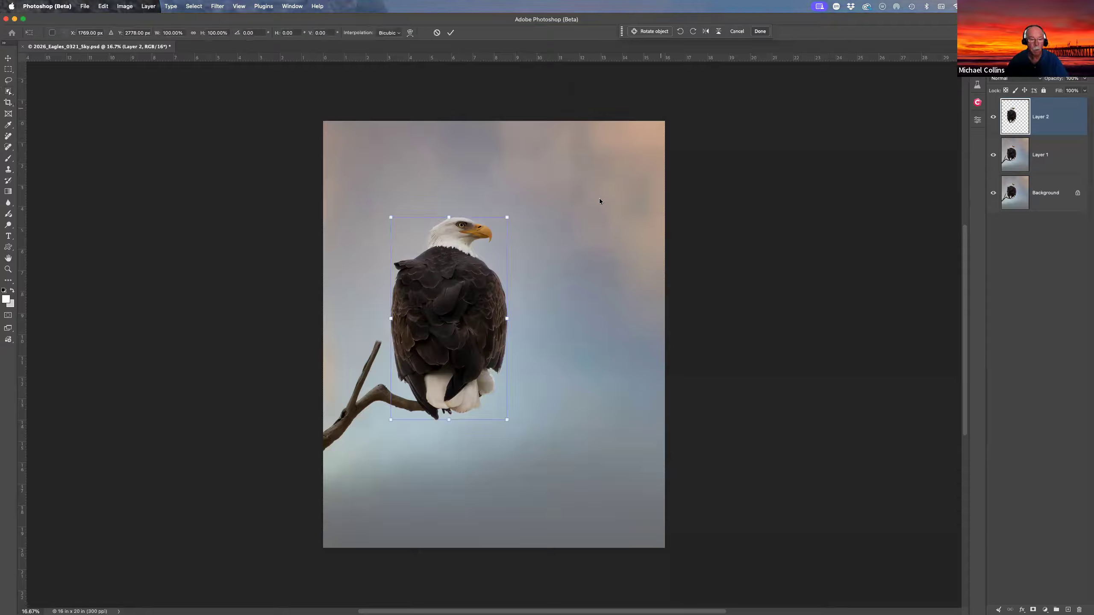
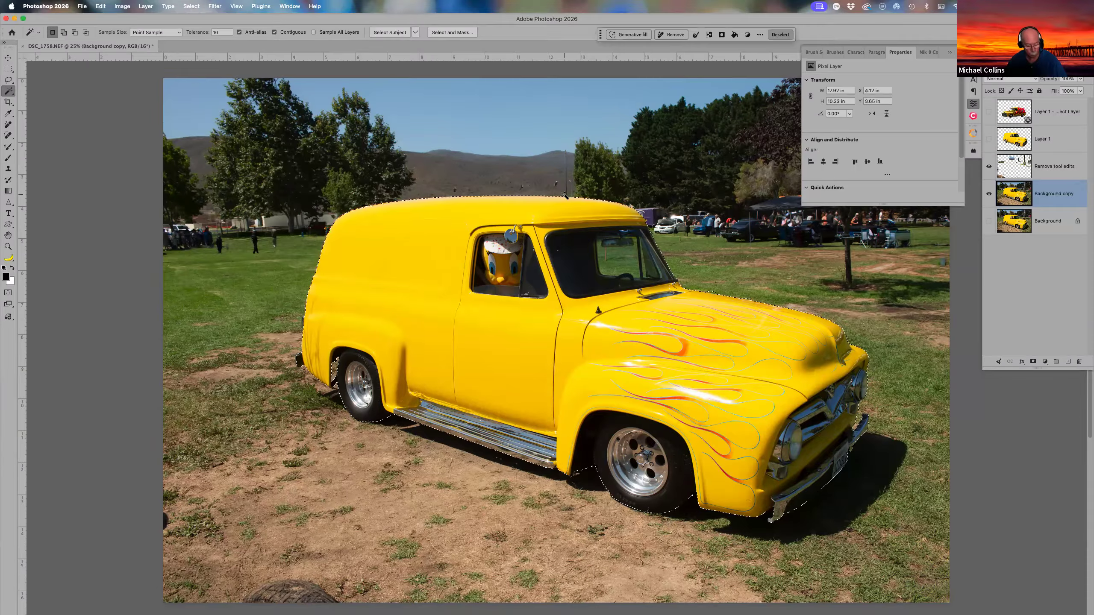
Step: Encircle the yellow van and its shadow with the Remove tool to erase them, and show the rotated van's layer
key("super+d")
key("j")
mouse_move(546, 192)
left_mouse_down()
mouse_move(474, 190)
mouse_move(343, 218)
mouse_move(303, 379)
mouse_move(403, 420)
mouse_move(487, 483)
mouse_move(667, 539)
left_mouse_up()
mouse_move(787, 557)
left_mouse_down()
mouse_move(910, 476)
mouse_move(900, 385)
mouse_move(854, 331)
mouse_move(612, 189)
mouse_move(438, 168)
left_mouse_up()
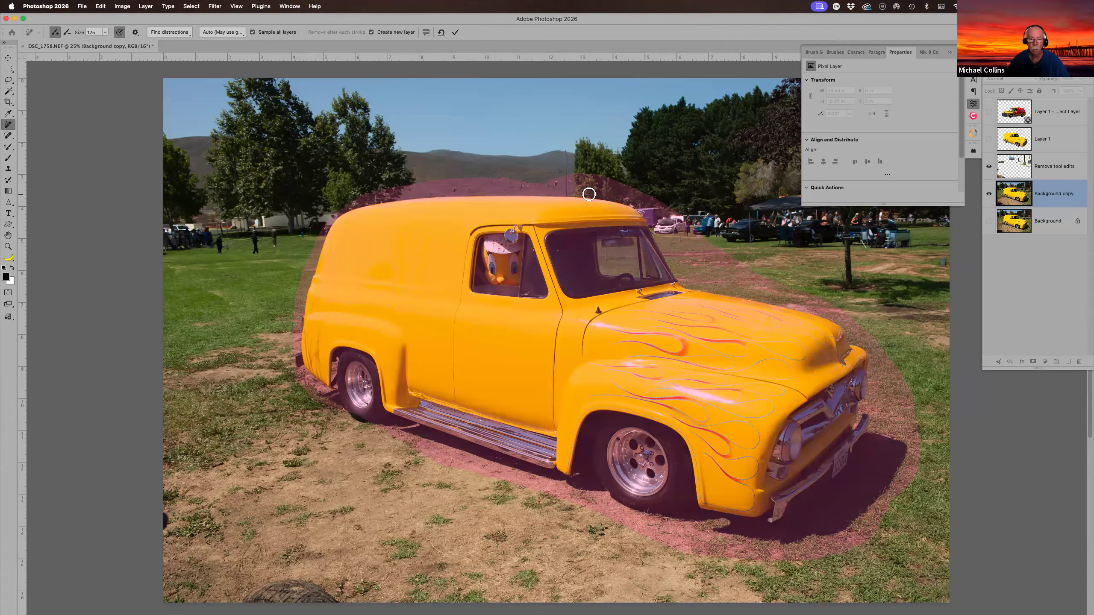
left_click(948, 49)
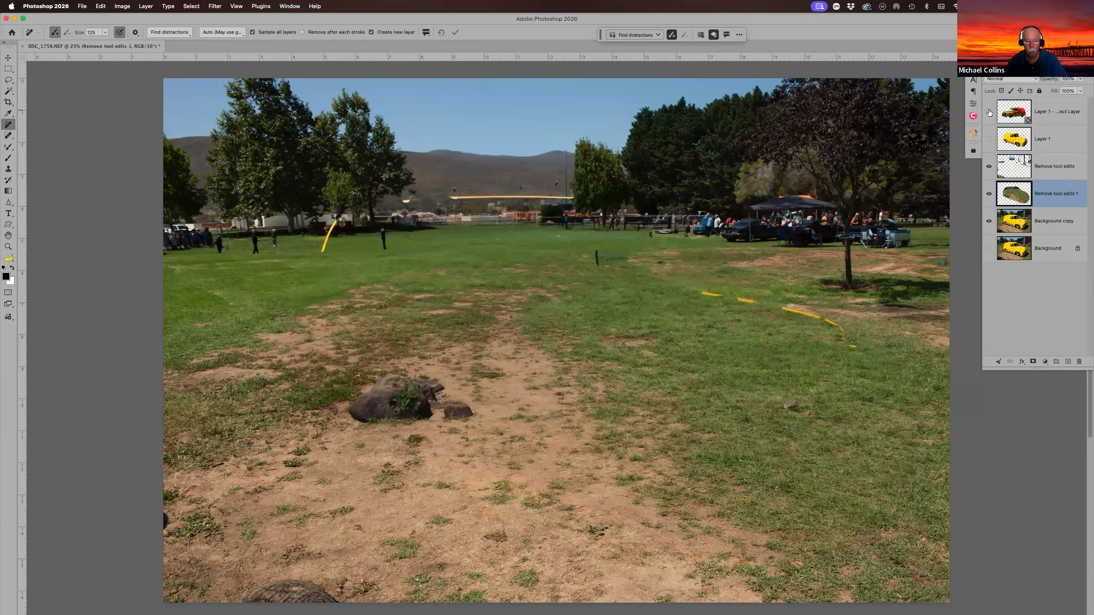
left_click(989, 112)
Step: Harmonize the Remove tool edits 1 layer, compare the generated variations, and choose the first one
key("v")
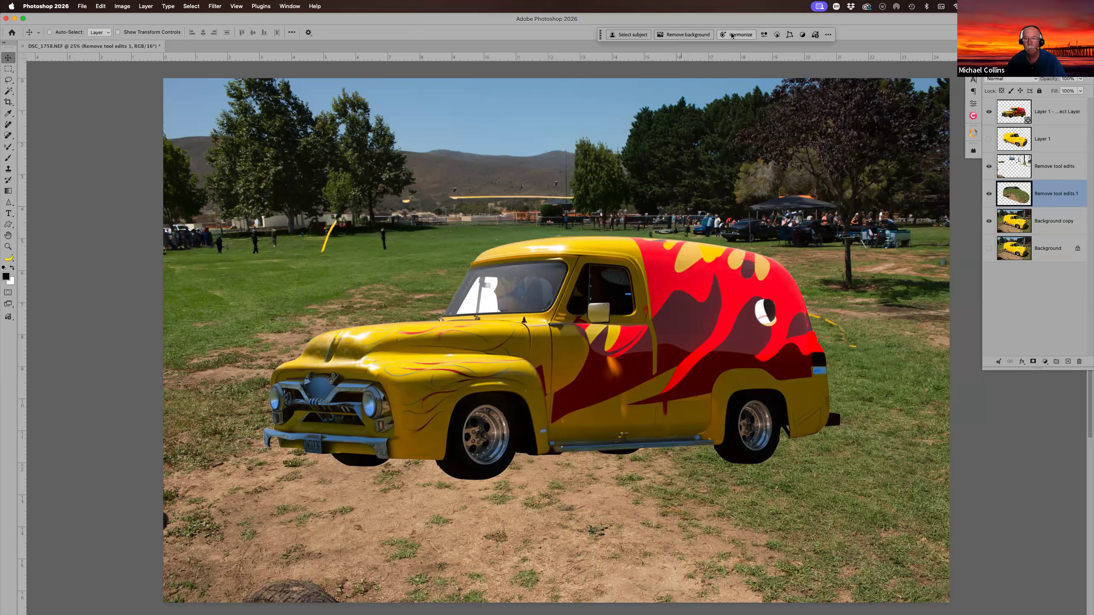
left_click(745, 36)
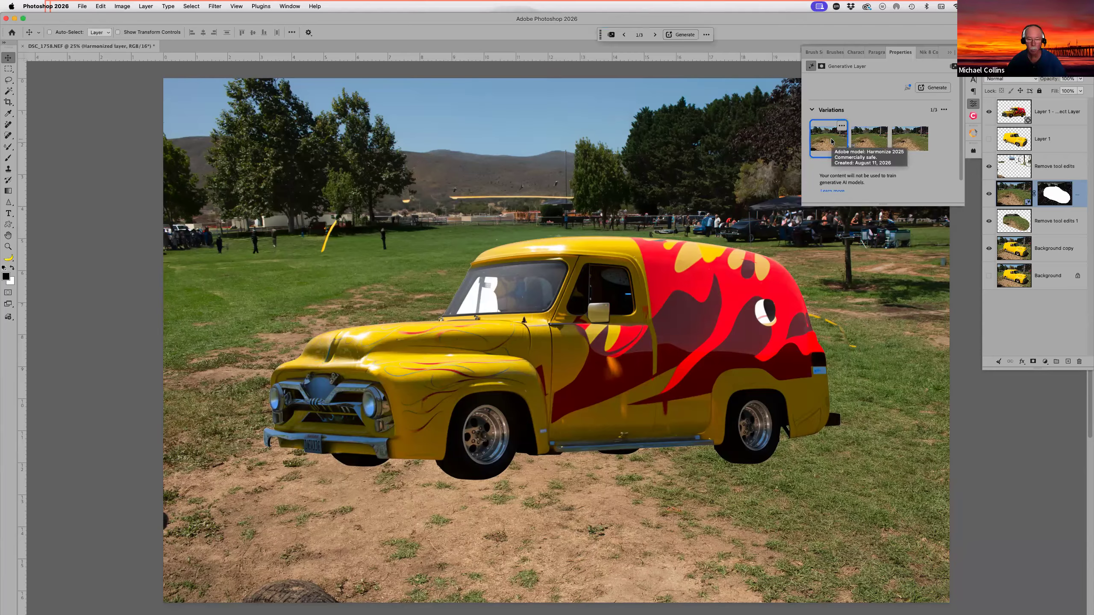
left_click(868, 140)
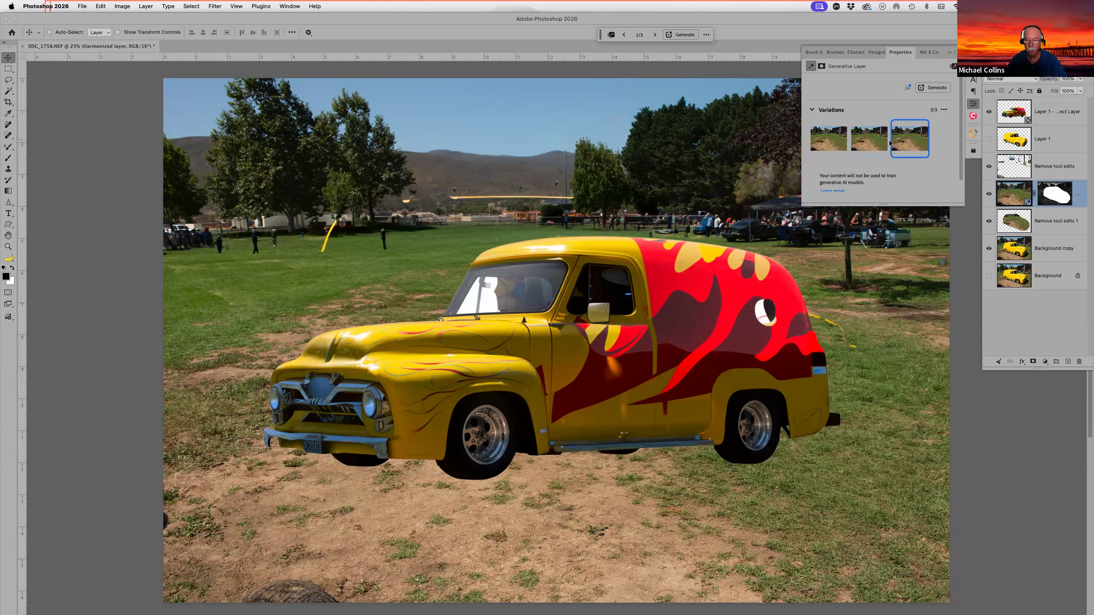
left_click(837, 138)
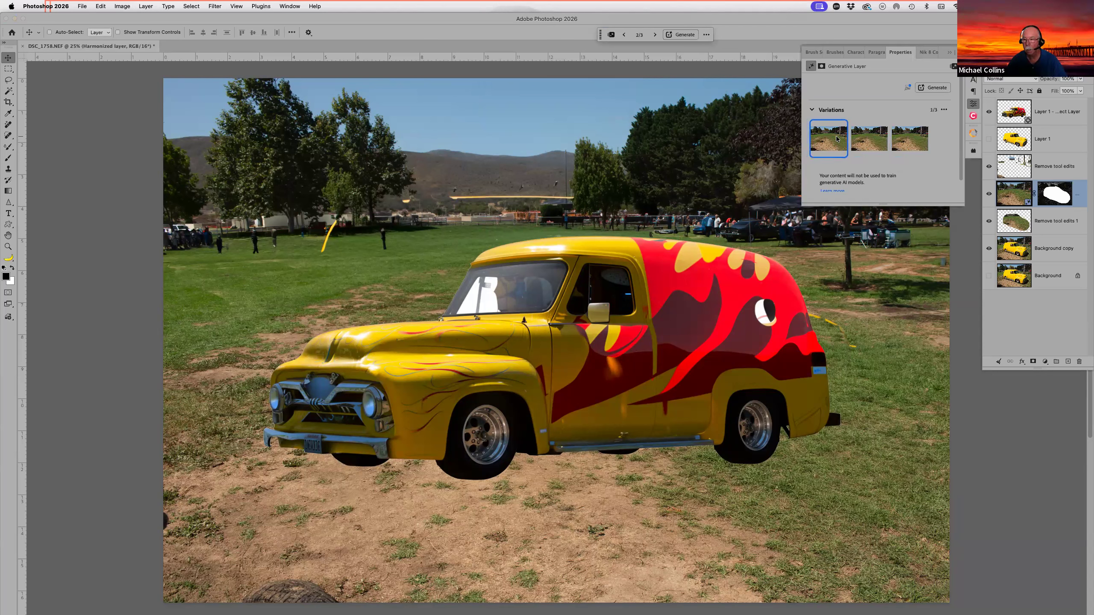